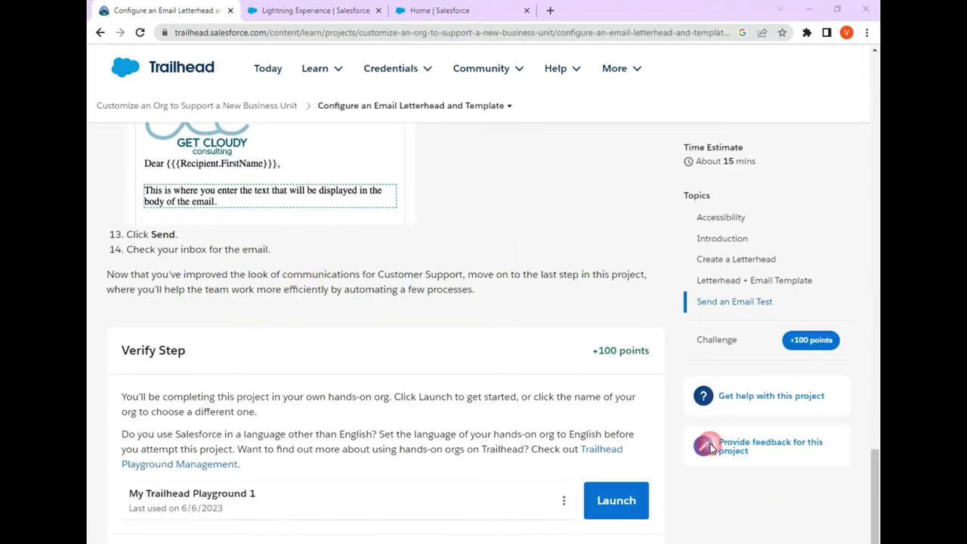
- Launch the Trailhead Playground, close the blank tab, and return to the Create a Letterhead instructions
click(617, 500)
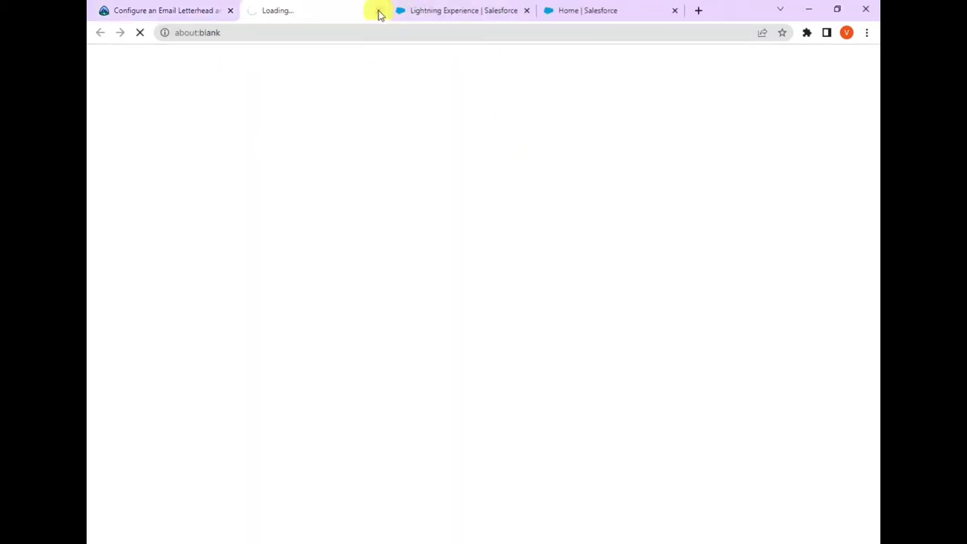
click(380, 14)
scroll(291, 270, up, 15)
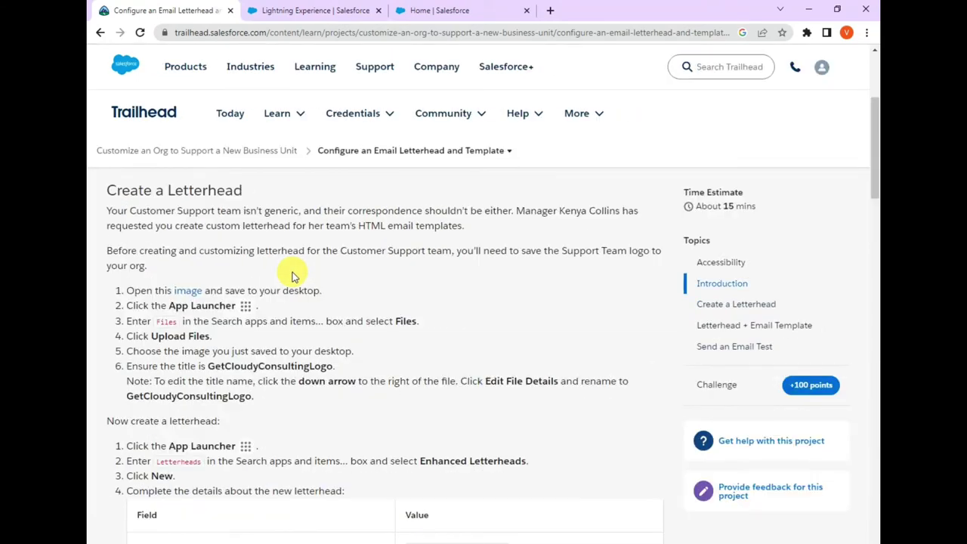
scroll(294, 273, up, 3)
scroll(294, 272, down, 5)
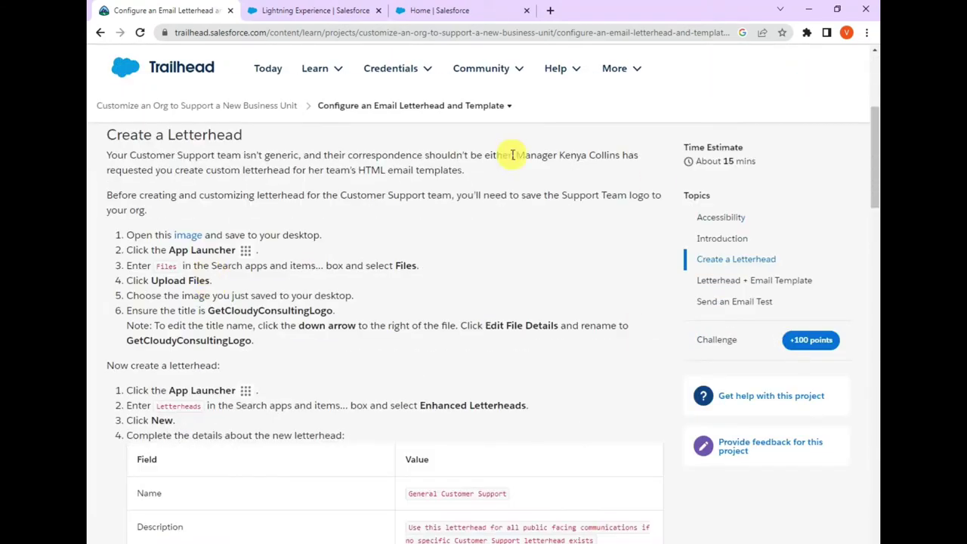
- Save the GetCloudyConsultingLogo image as a PNG in Documents and close its tab
click(183, 240)
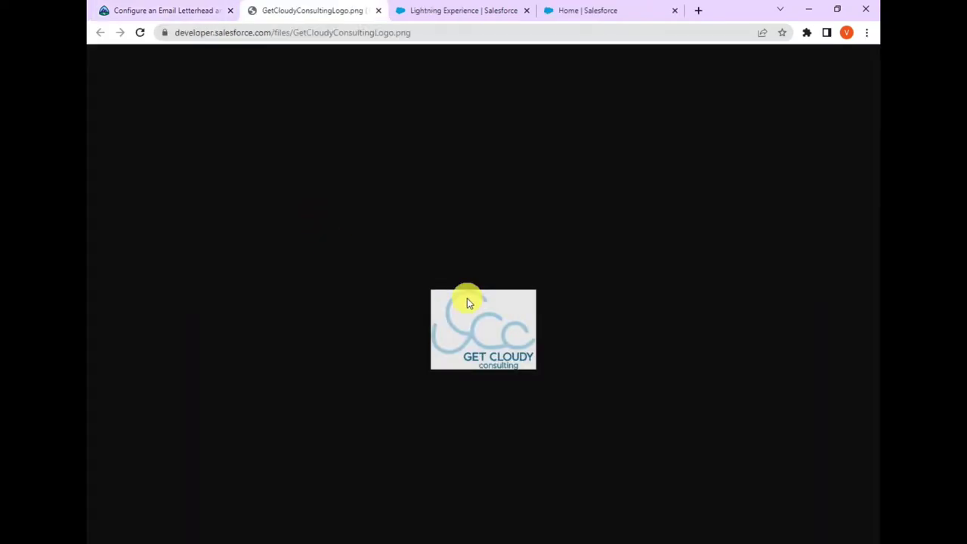
right_click(469, 324)
click(510, 348)
click(451, 367)
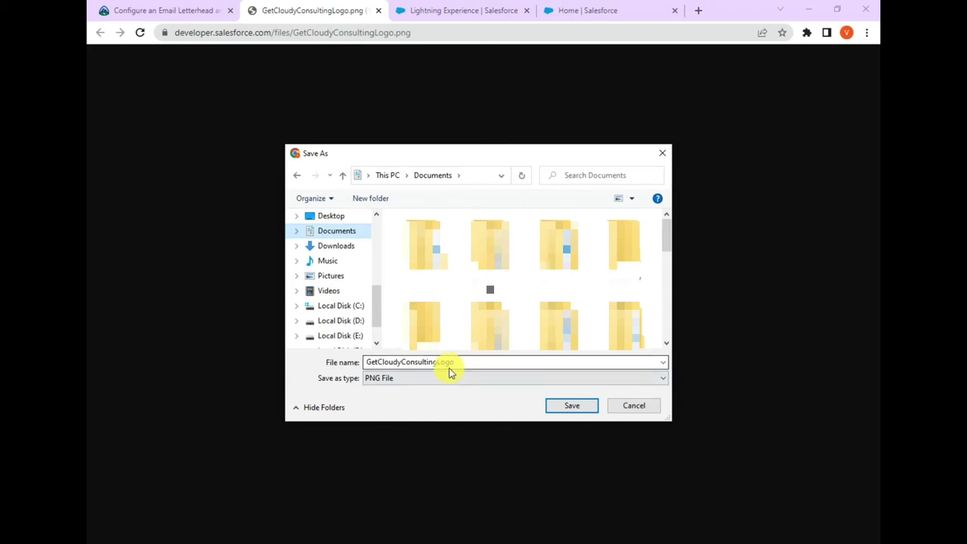
click(558, 409)
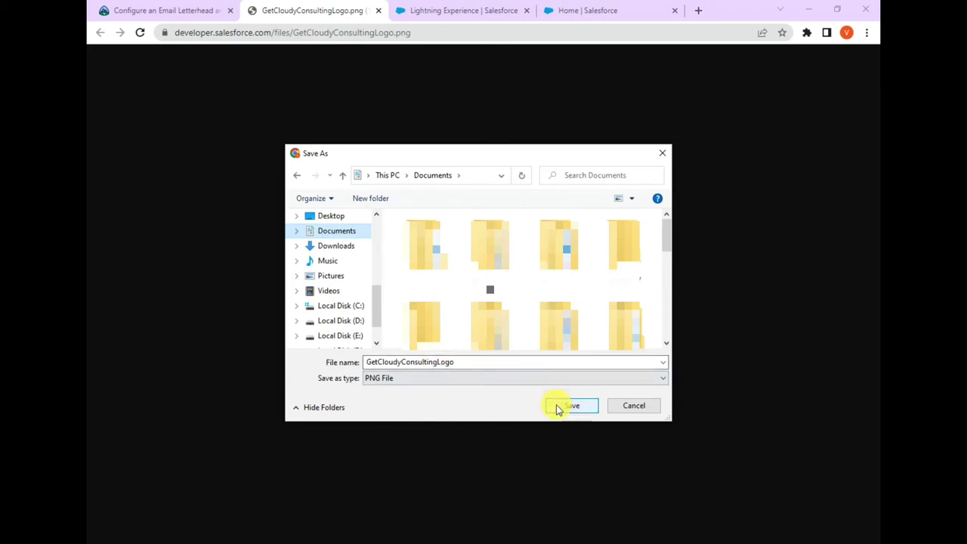
click(558, 409)
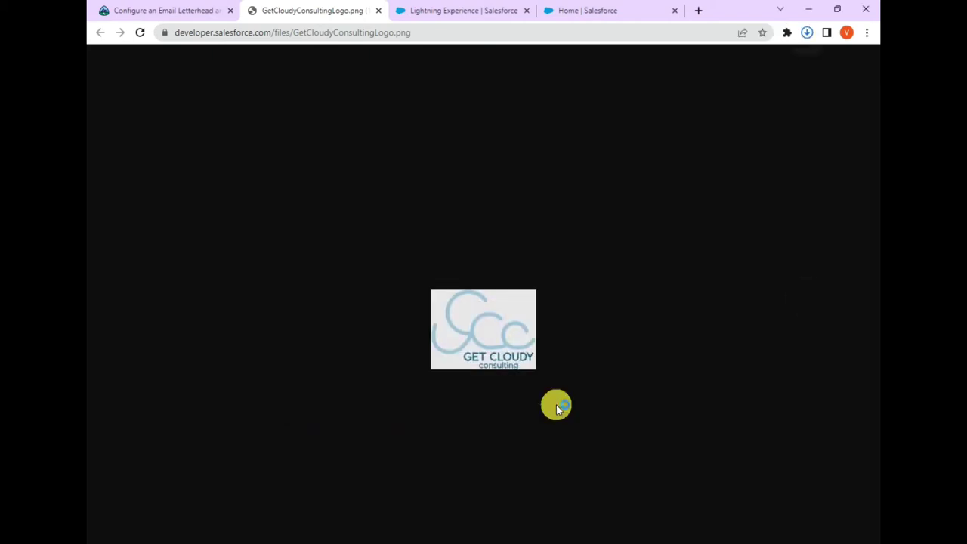
click(181, 10)
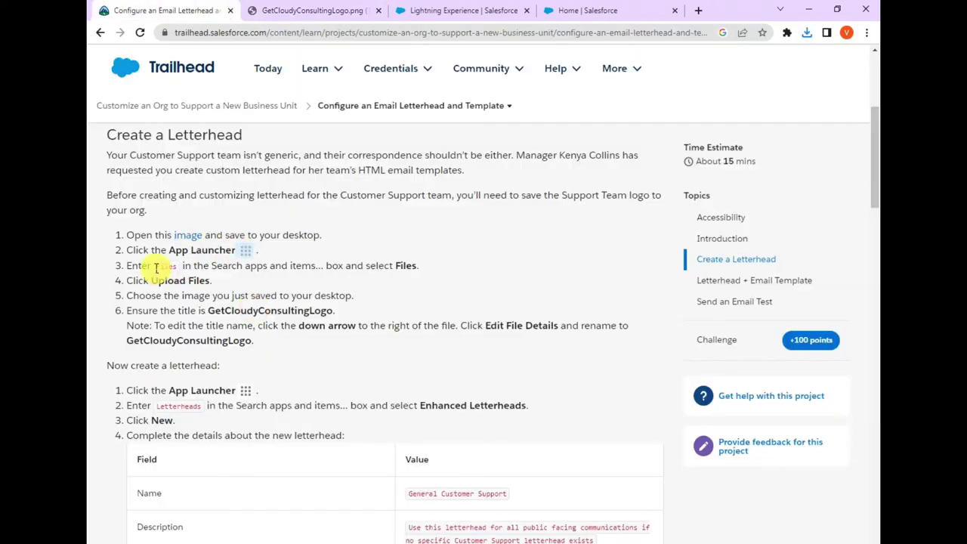
click(377, 10)
- Open the Files page in the playground through an App Launcher search for 'files'
click(332, 12)
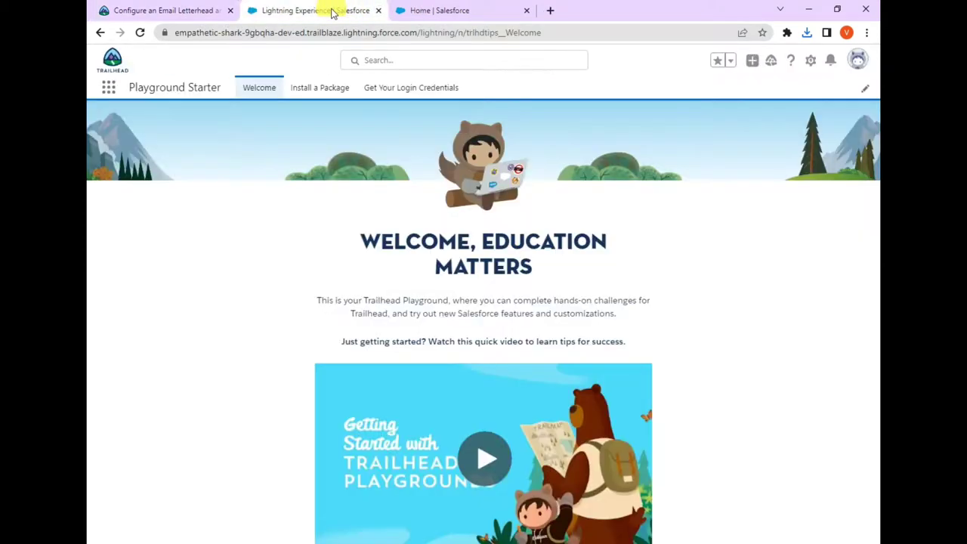
click(108, 92)
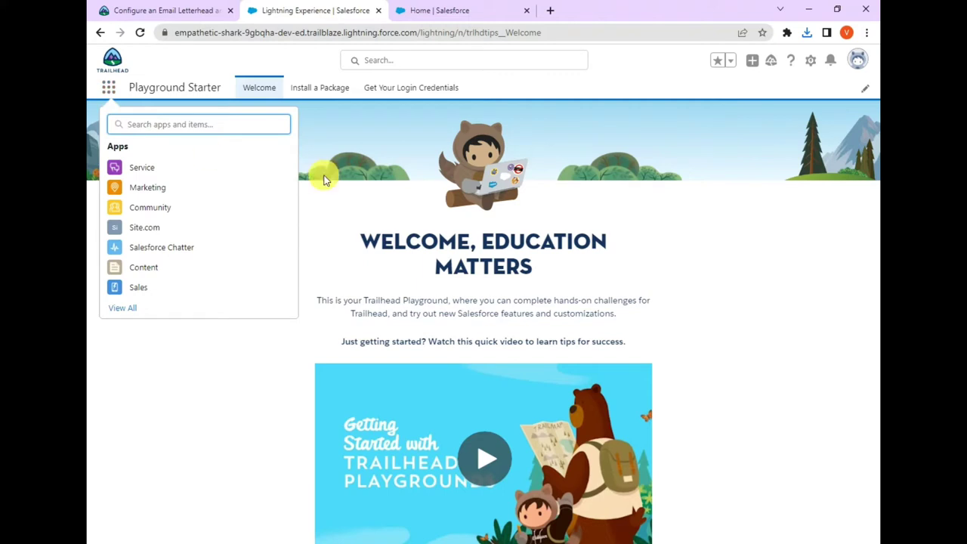
text(files)
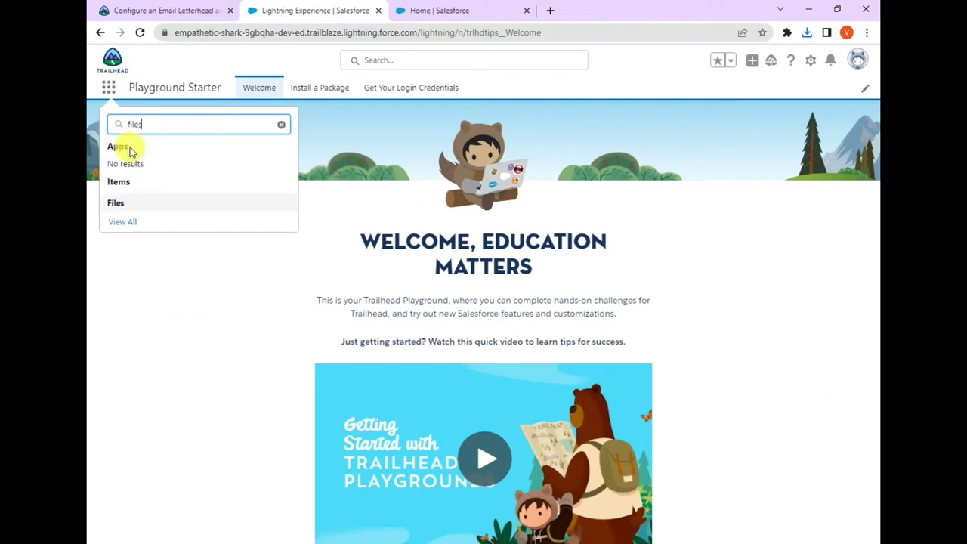
click(114, 204)
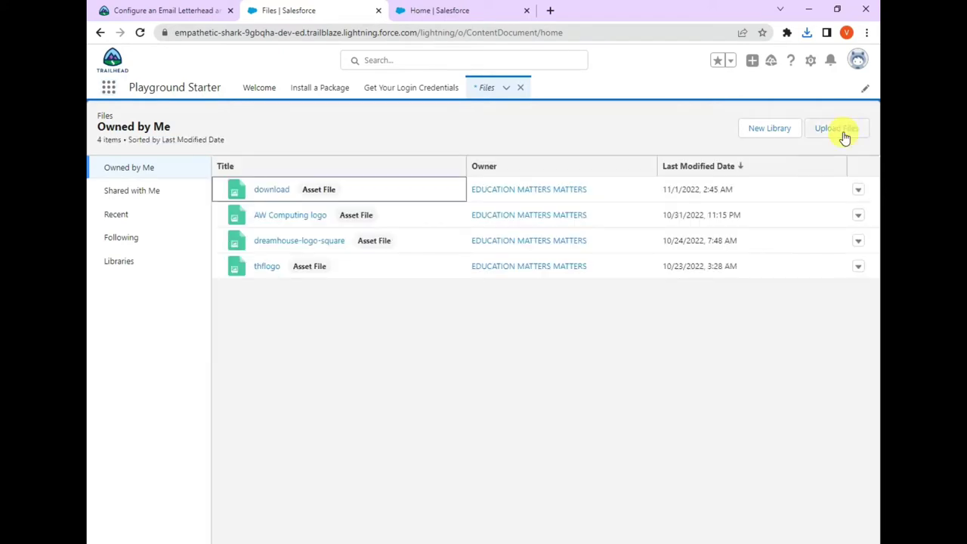
- Upload GetCloudyConsultingLogo.png to Files
click(839, 130)
click(432, 387)
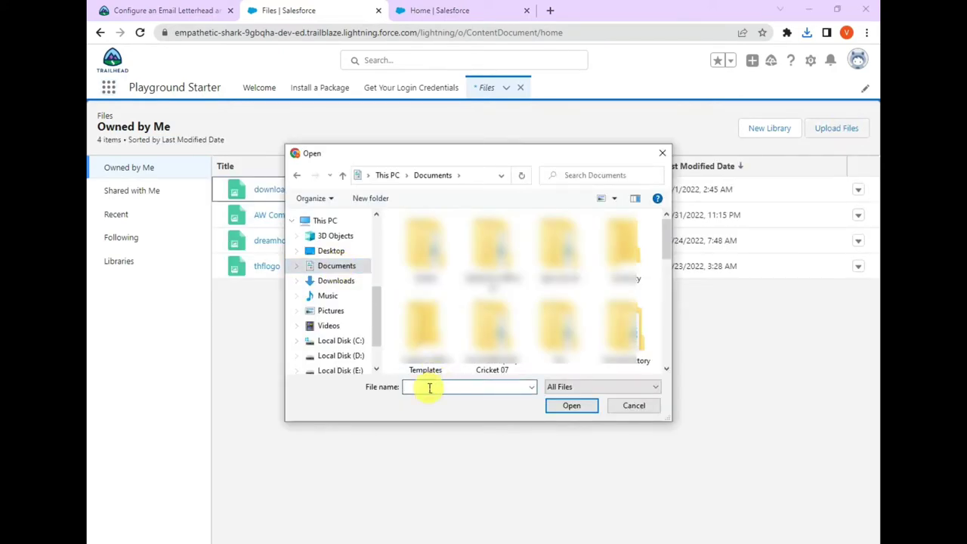
text(get)
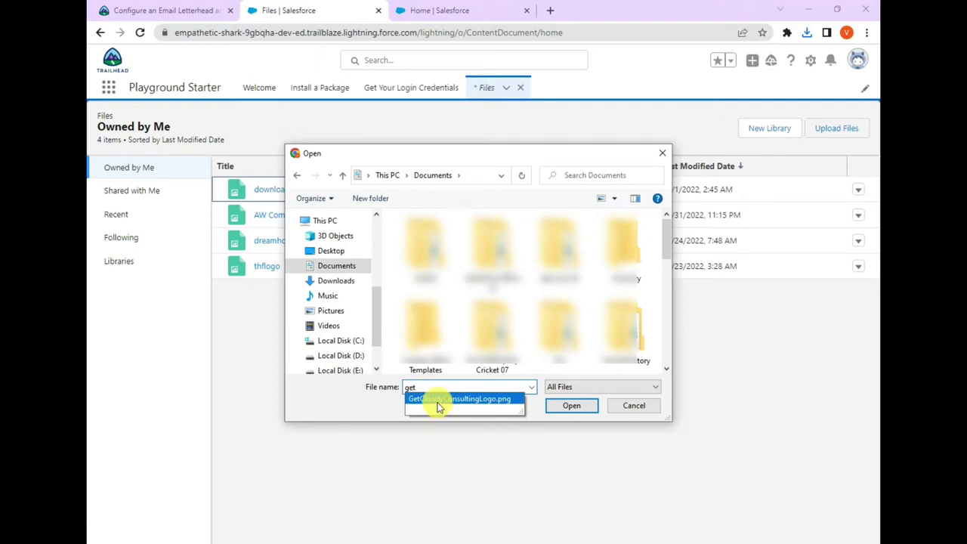
click(436, 402)
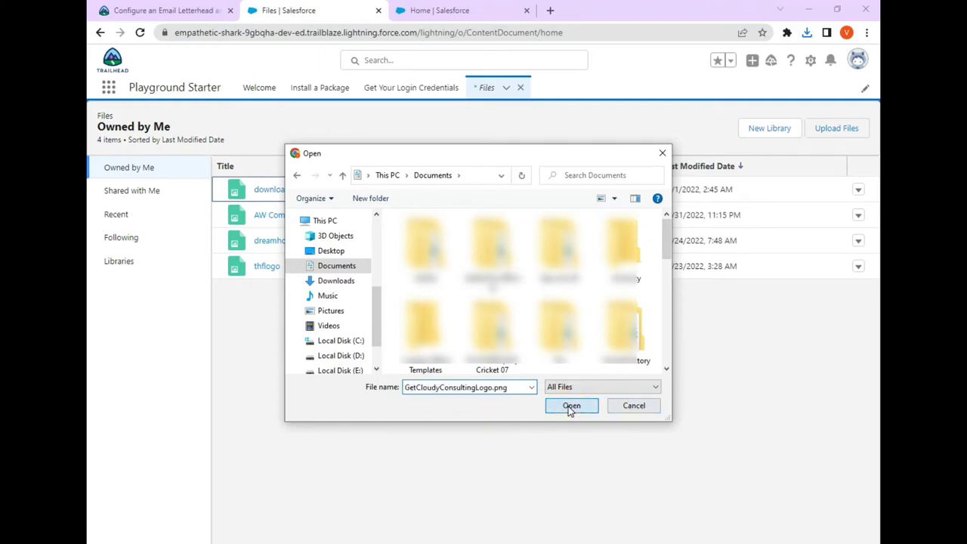
click(571, 406)
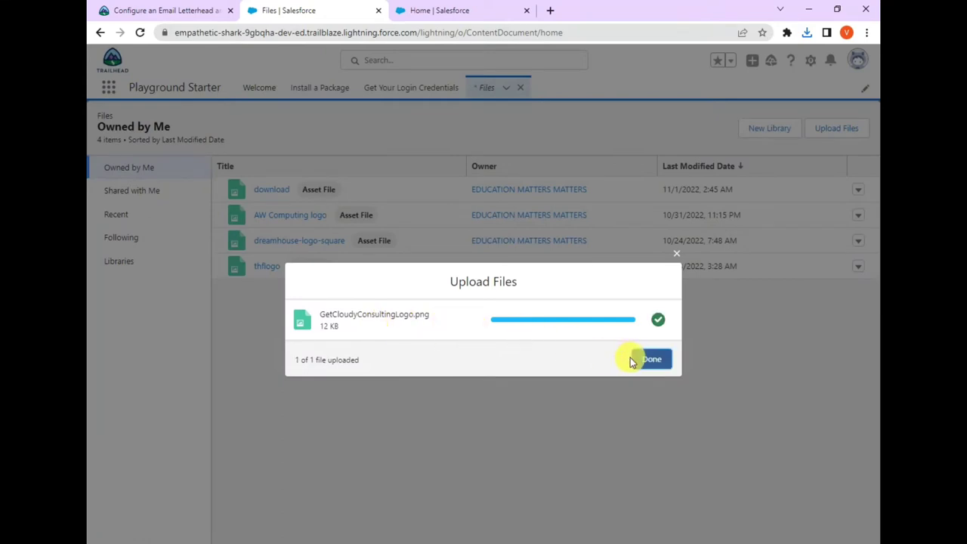
click(648, 362)
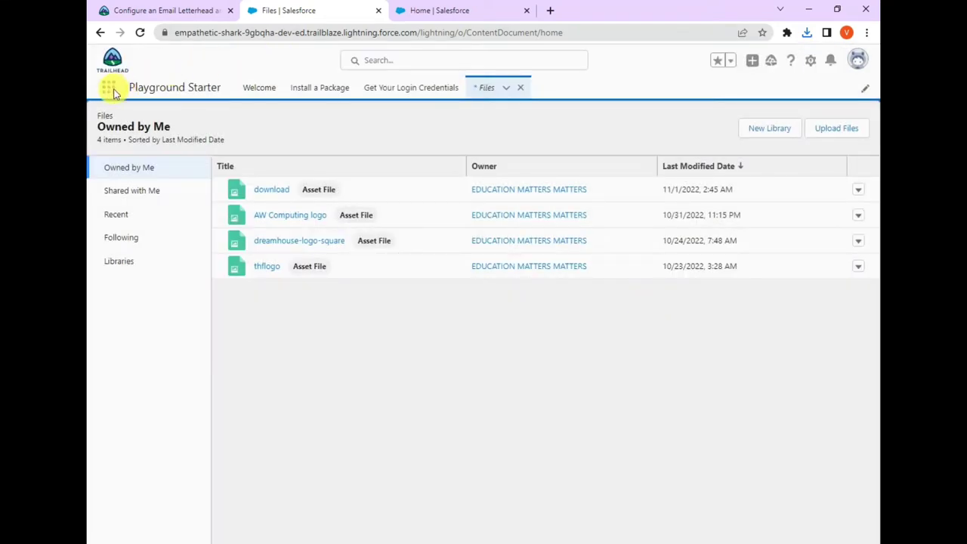
- Find Enhanced Letterheads via an App Launcher search and start a new letterhead
click(109, 89)
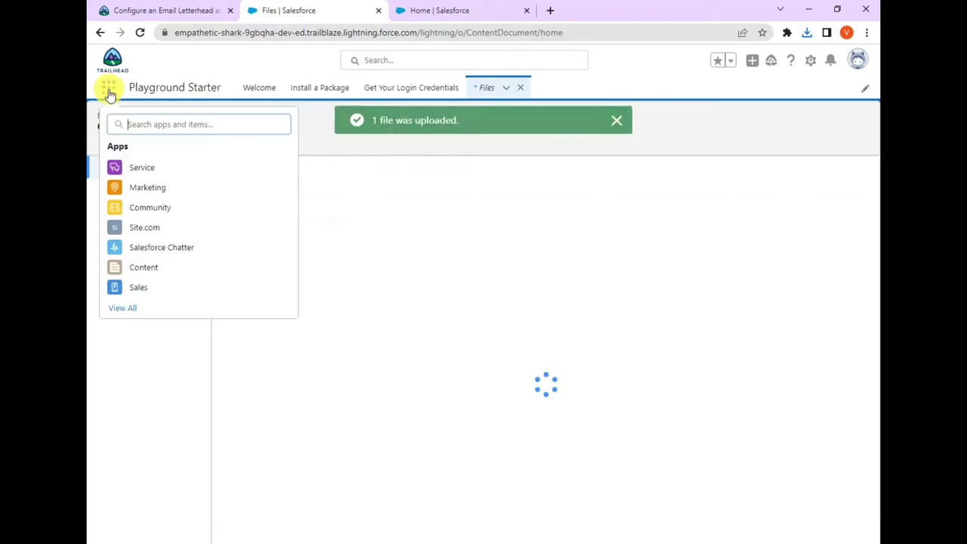
click(134, 124)
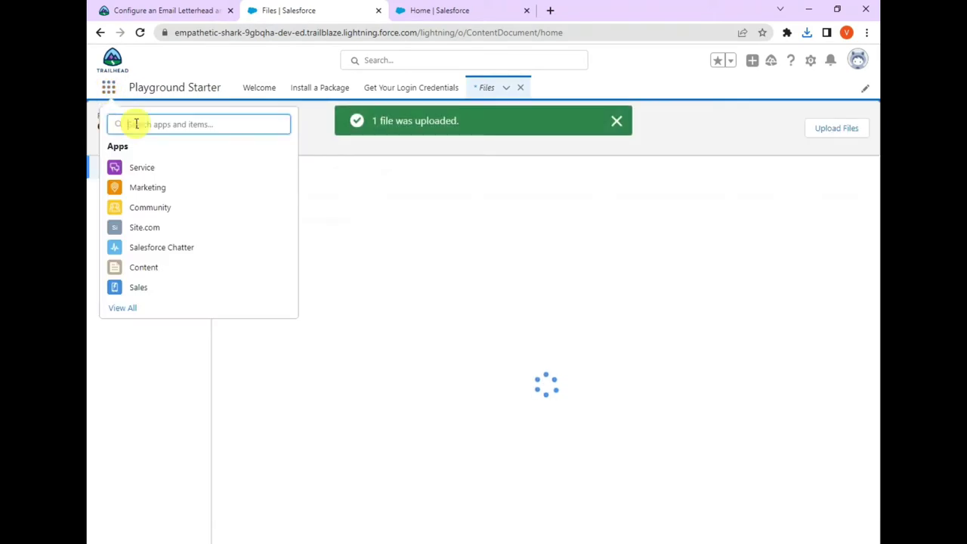
text(le)
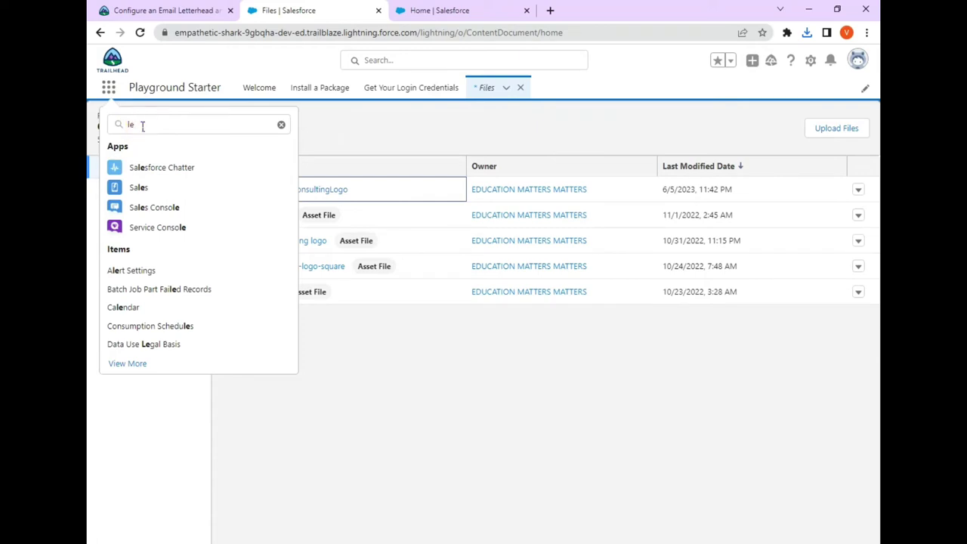
click(142, 126)
text(tt)
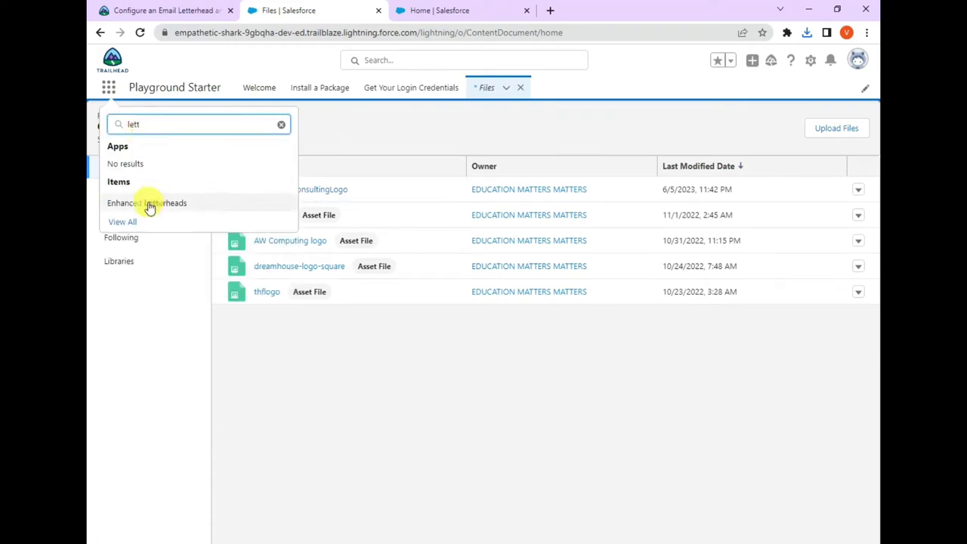
click(156, 207)
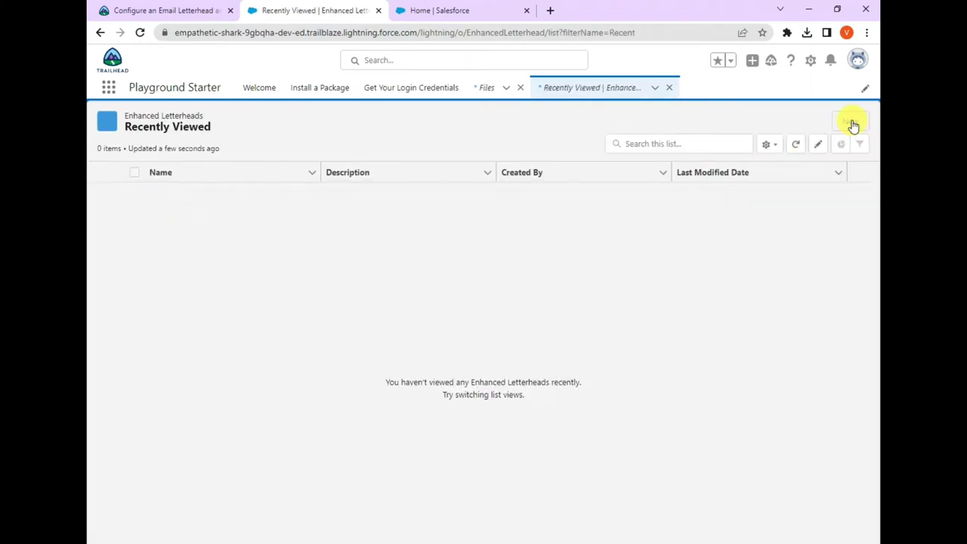
click(851, 123)
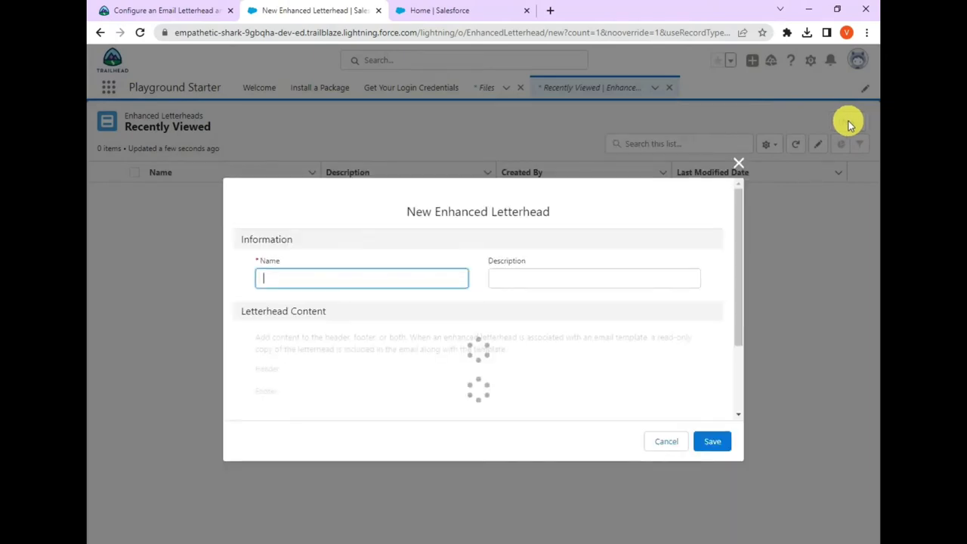
- Copy 'General Customer Support' from Trailhead into the letterhead Name field
click(179, 13)
scroll(140, 270, down, 2)
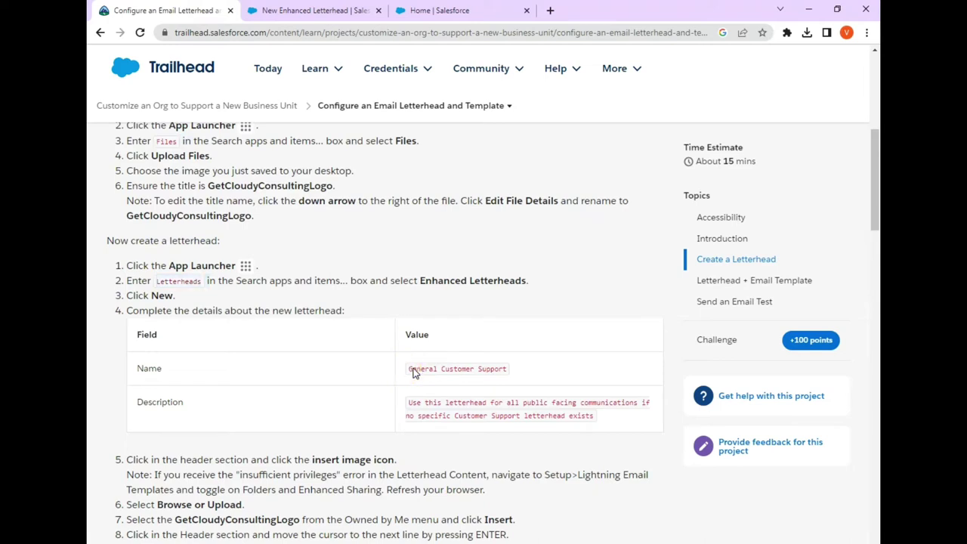
drag(408, 369, 510, 368)
key(ctrl+c)
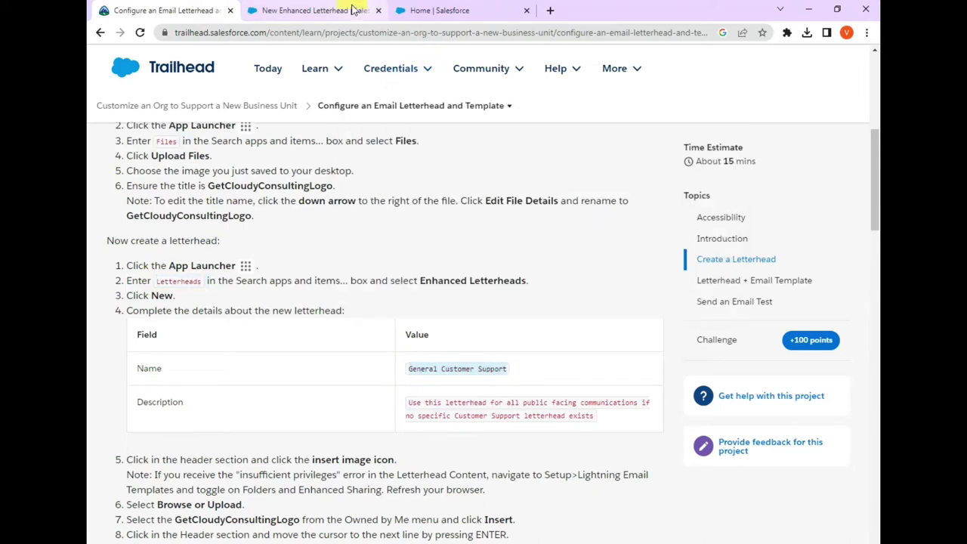
click(353, 10)
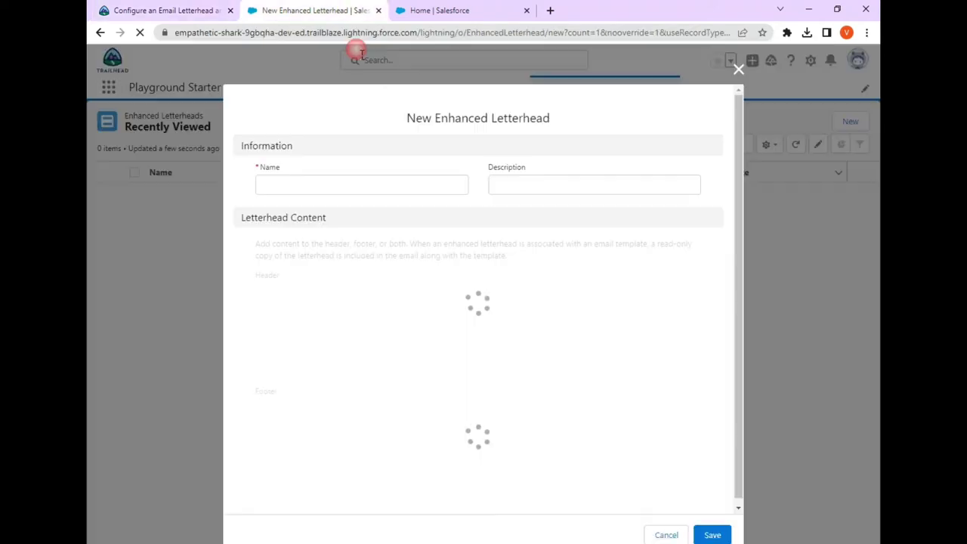
click(284, 183)
key(ctrl+v)
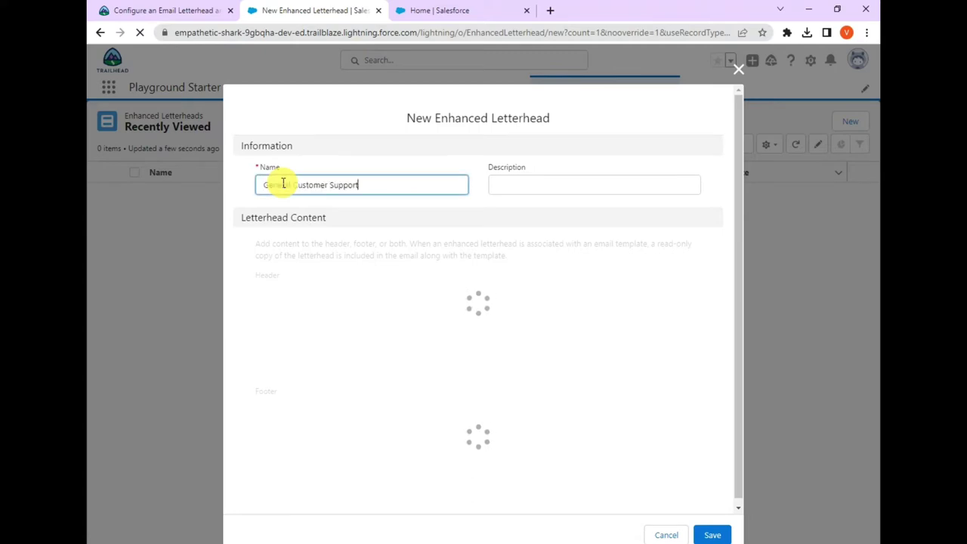
- Copy the description sentence from Trailhead and read the next header instructions
click(155, 11)
drag(410, 401, 595, 418)
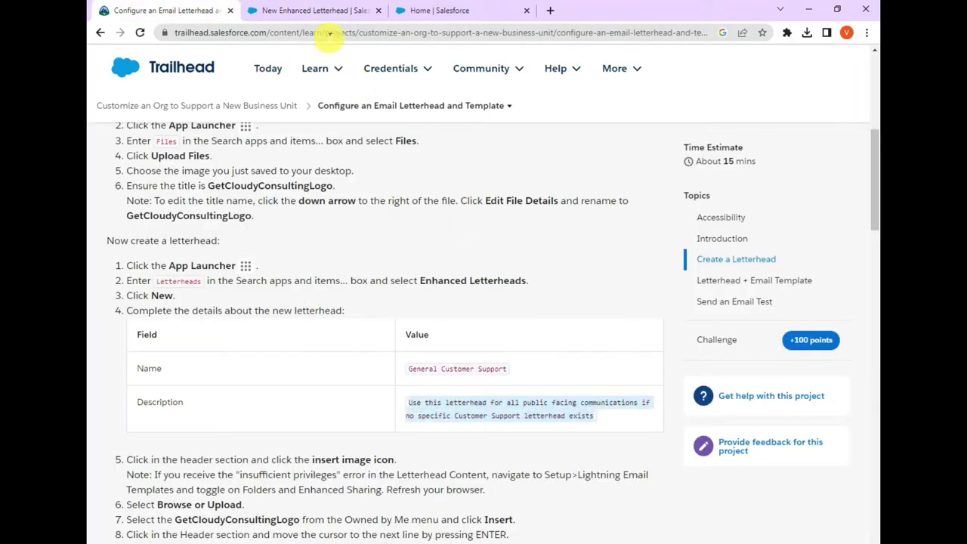
click(320, 10)
click(519, 183)
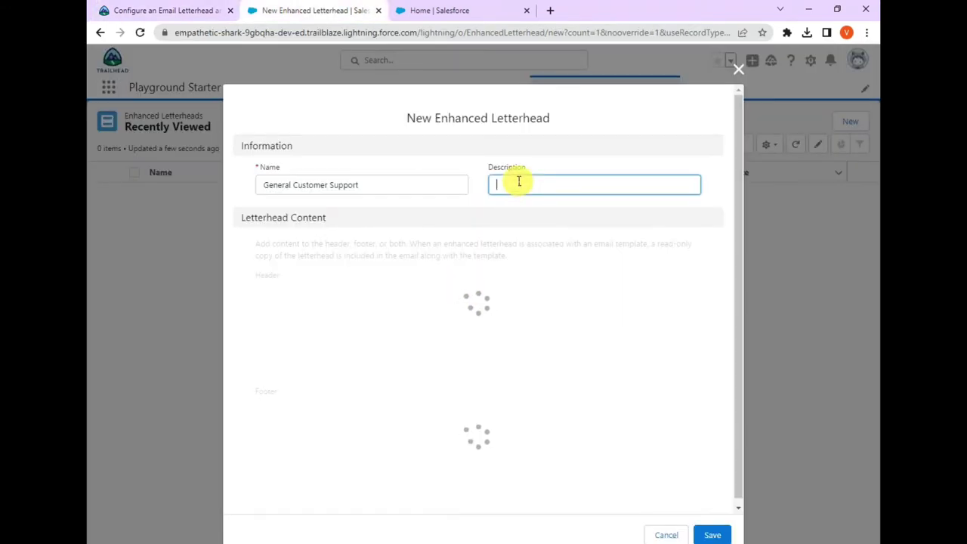
key(ctrl+shift+Tab)
scroll(199, 287, down, 3)
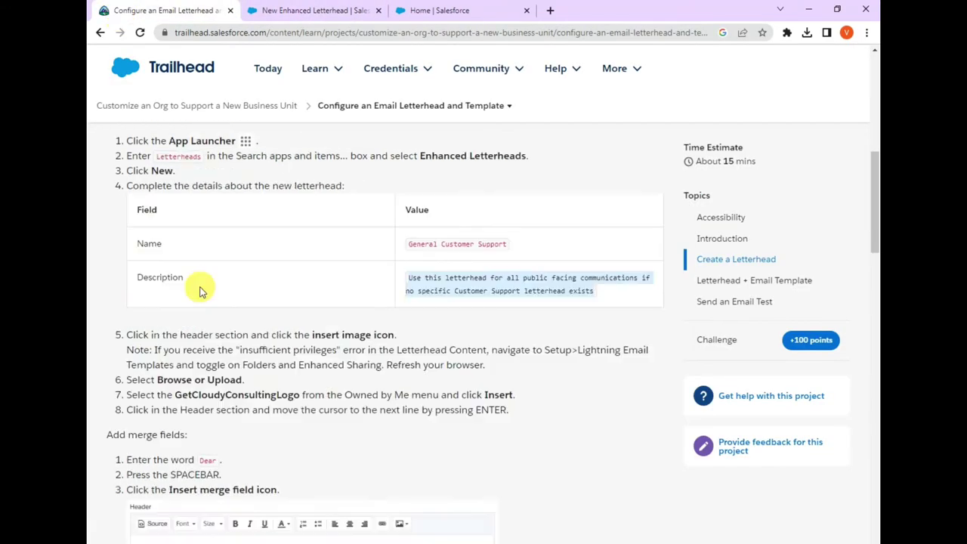
drag(173, 336, 326, 338)
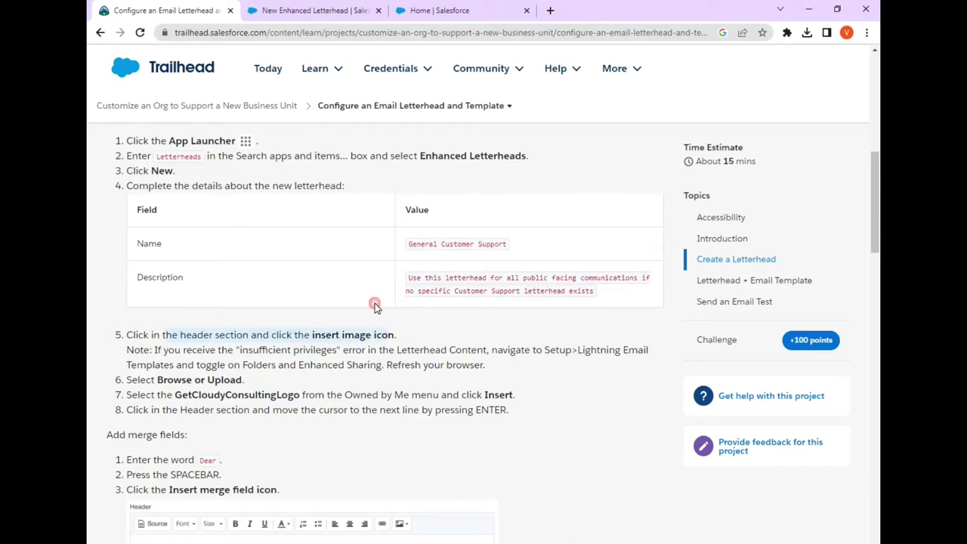
- Insert the GetCloudyConsultingLogo image into the letterhead header using Browse or Upload
click(314, 11)
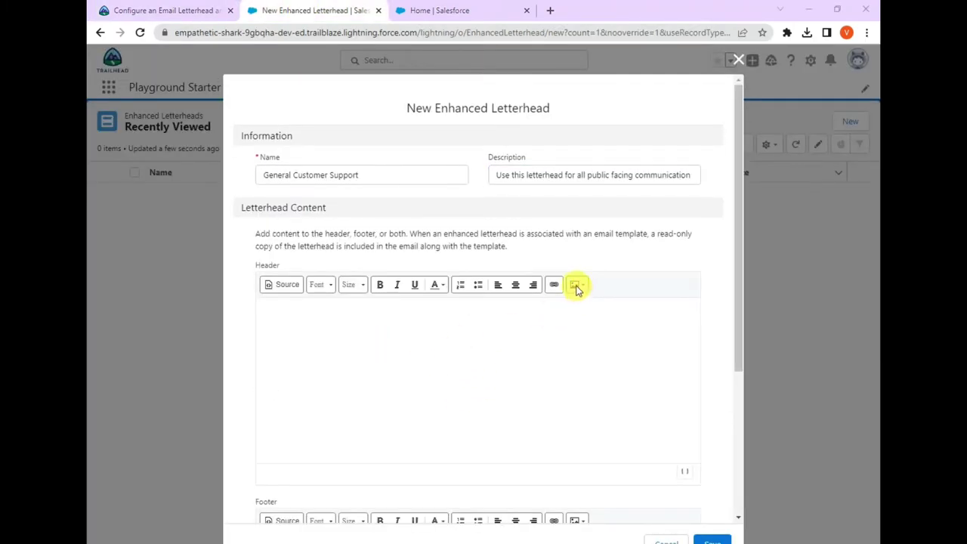
click(577, 287)
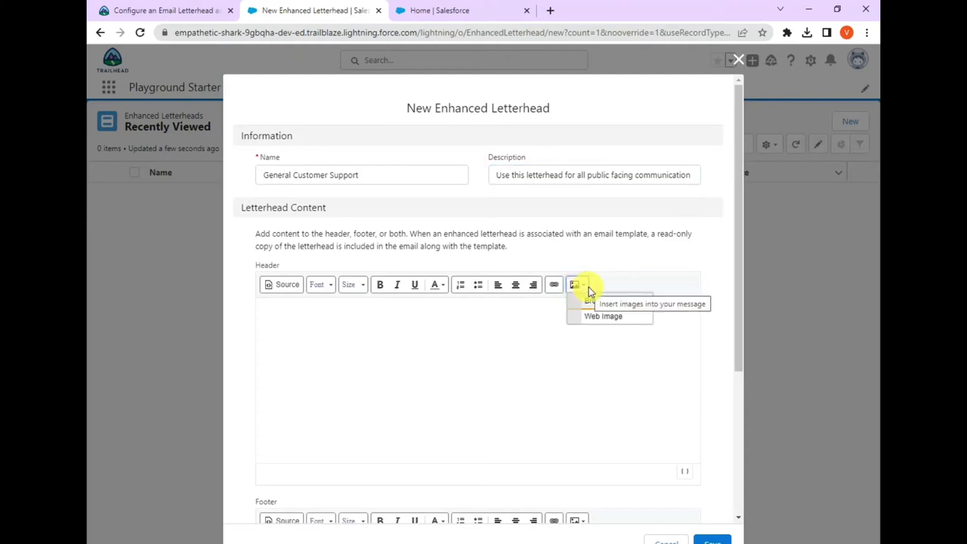
click(591, 301)
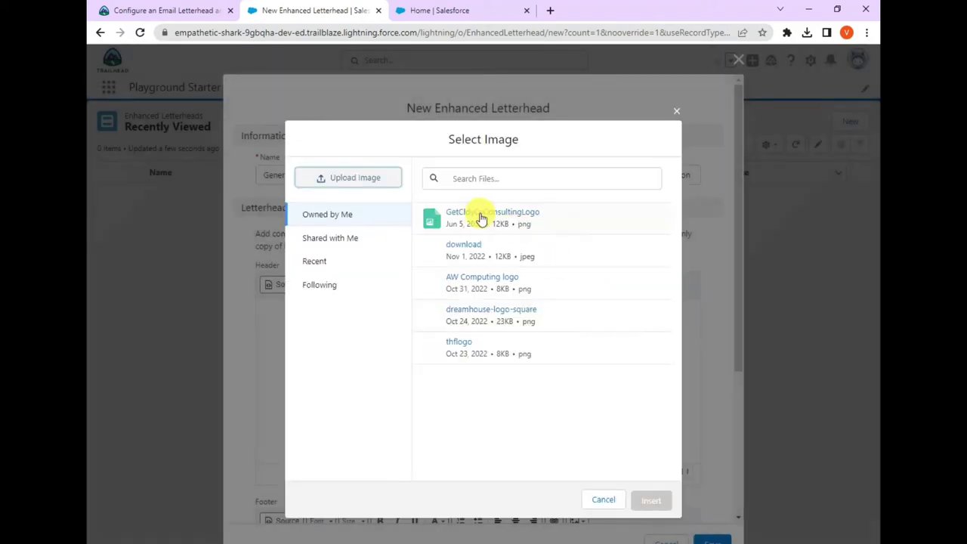
click(508, 217)
click(649, 501)
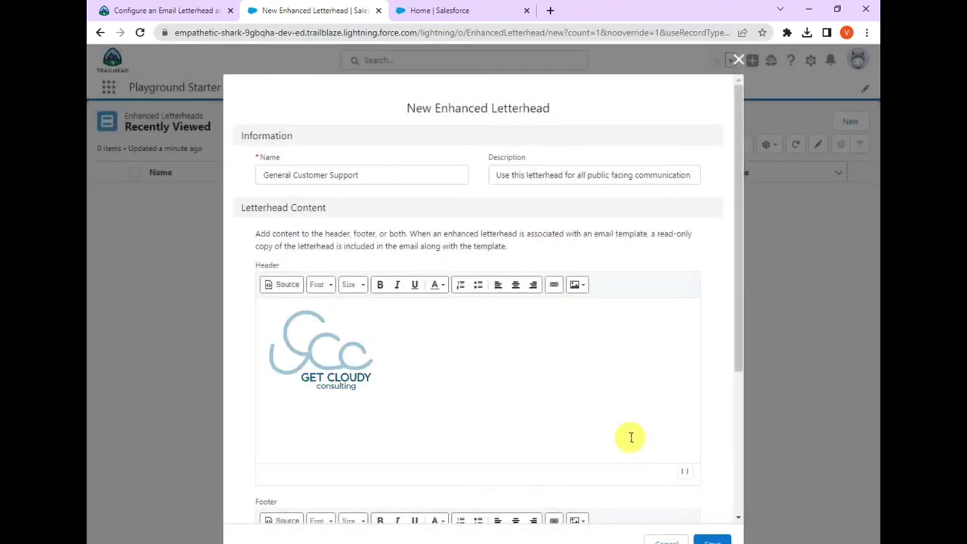
- Read the Trailhead steps for adding a new line, the greeting and merge fields
click(186, 11)
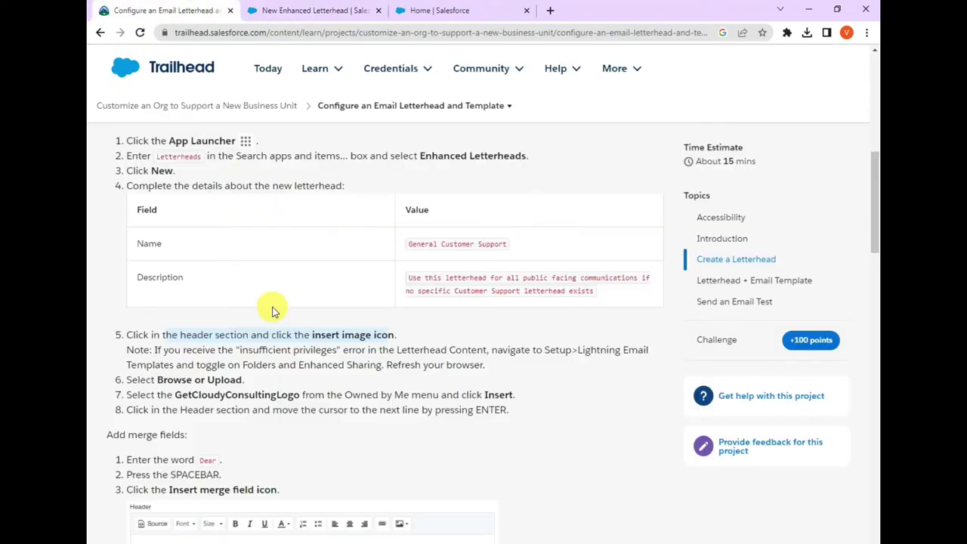
drag(194, 324, 313, 324)
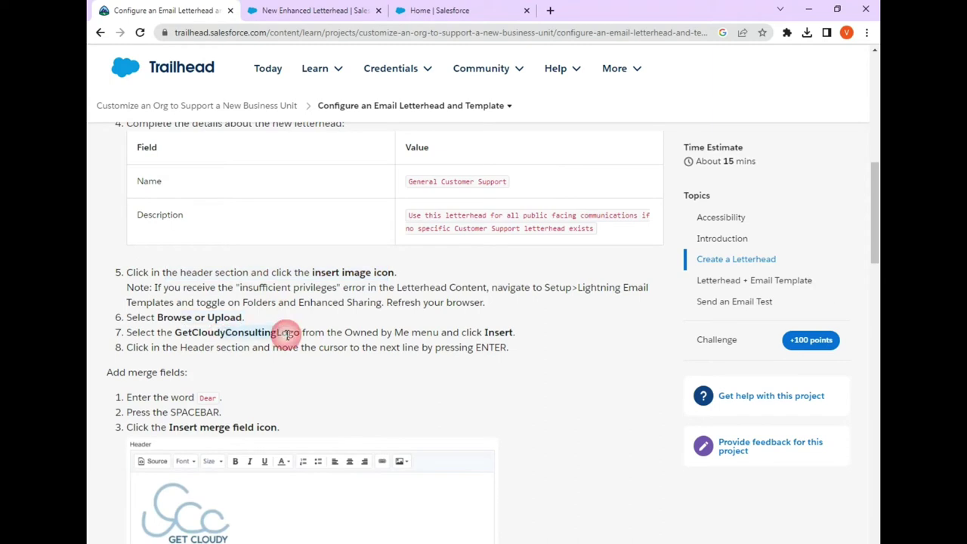
scroll(313, 324, down, 2)
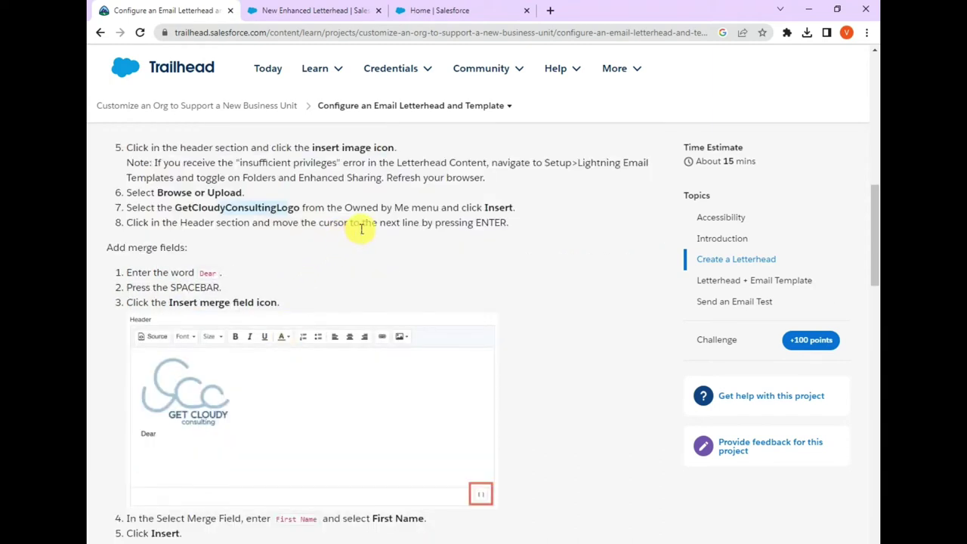
drag(180, 222, 344, 223)
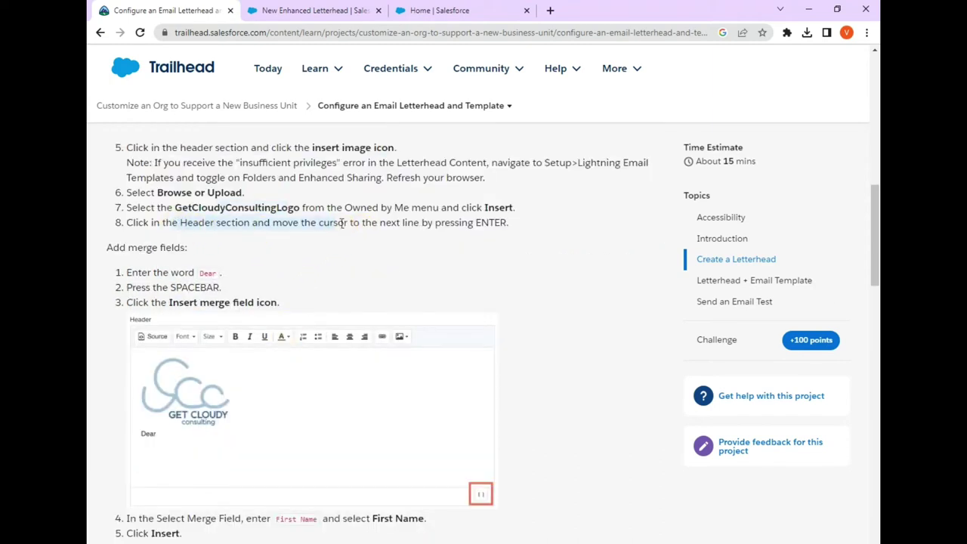
click(314, 10)
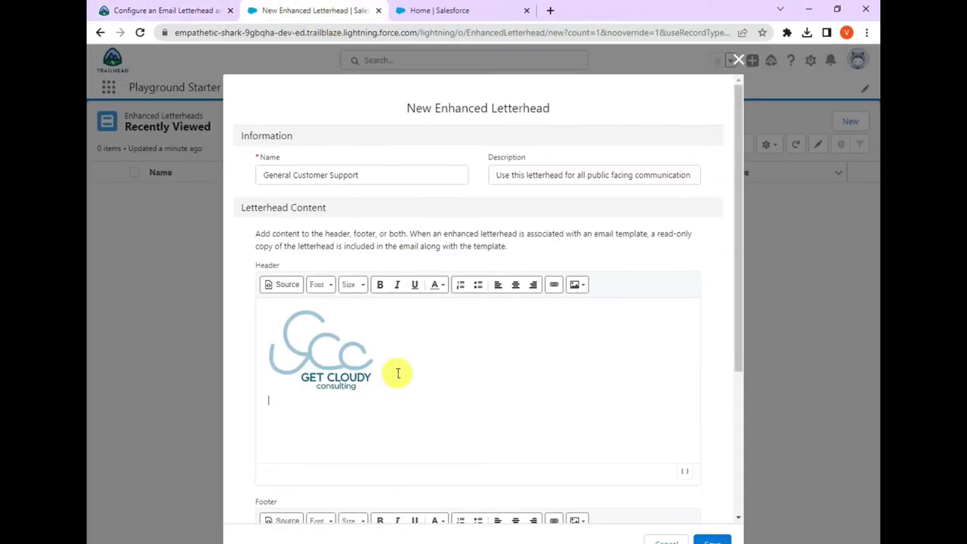
click(169, 12)
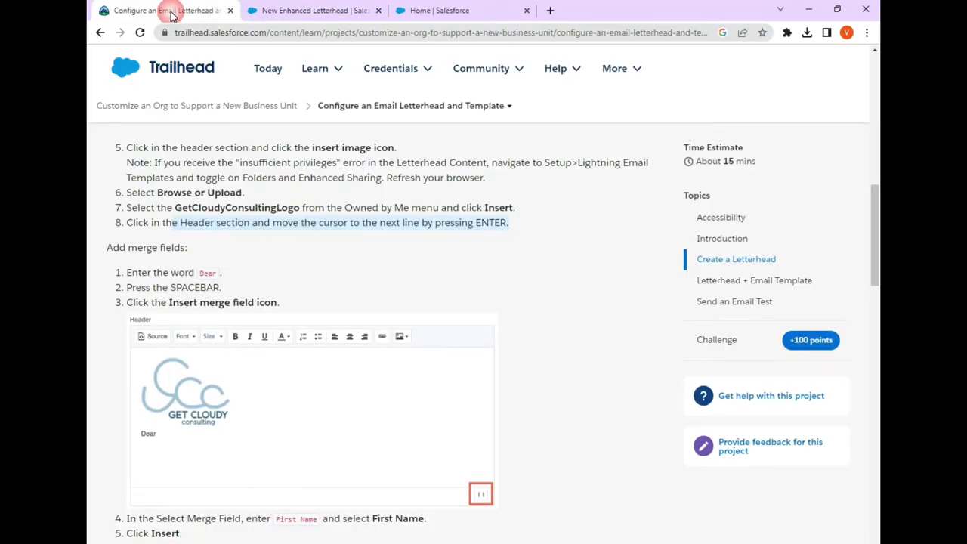
click(202, 274)
- Start the 'Dear' greeting on the header line below the logo
double_click(220, 273)
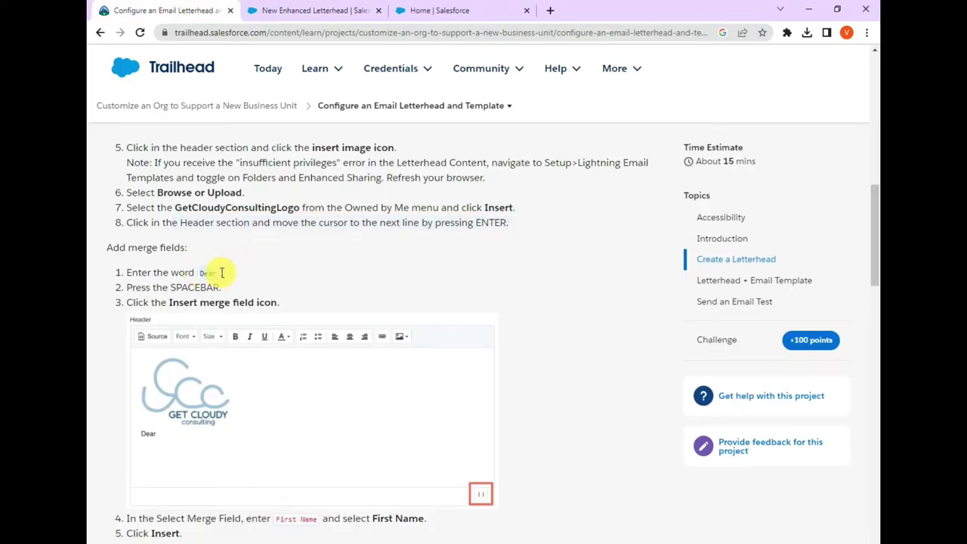
click(272, 9)
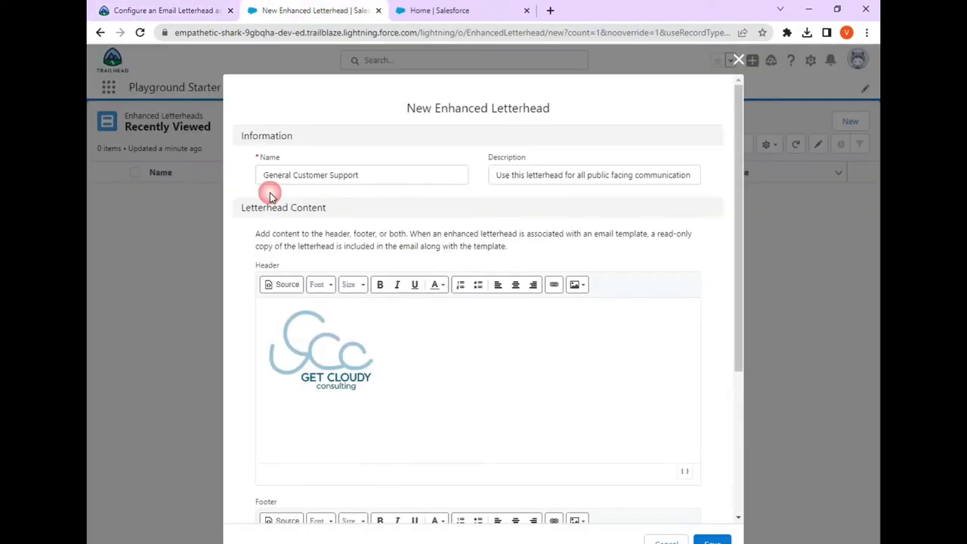
click(290, 407)
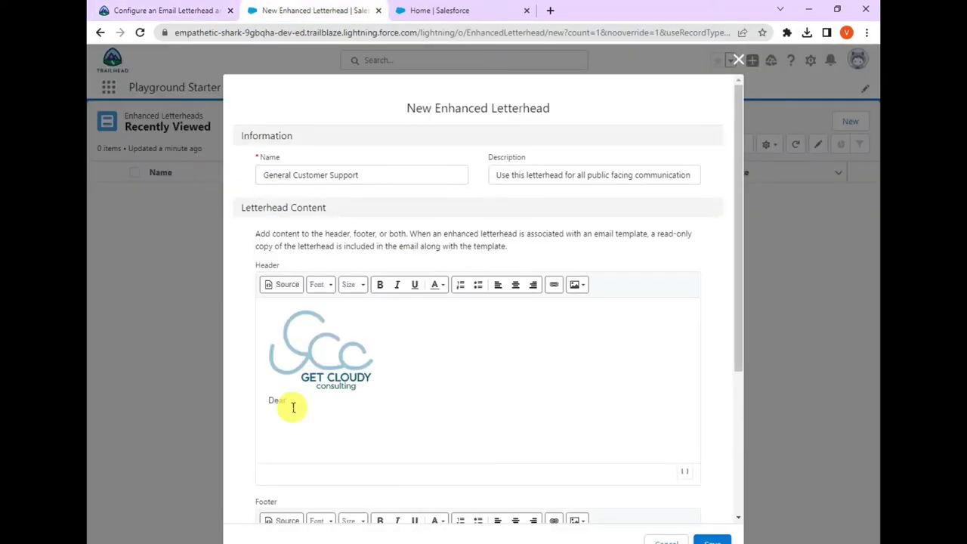
click(135, 10)
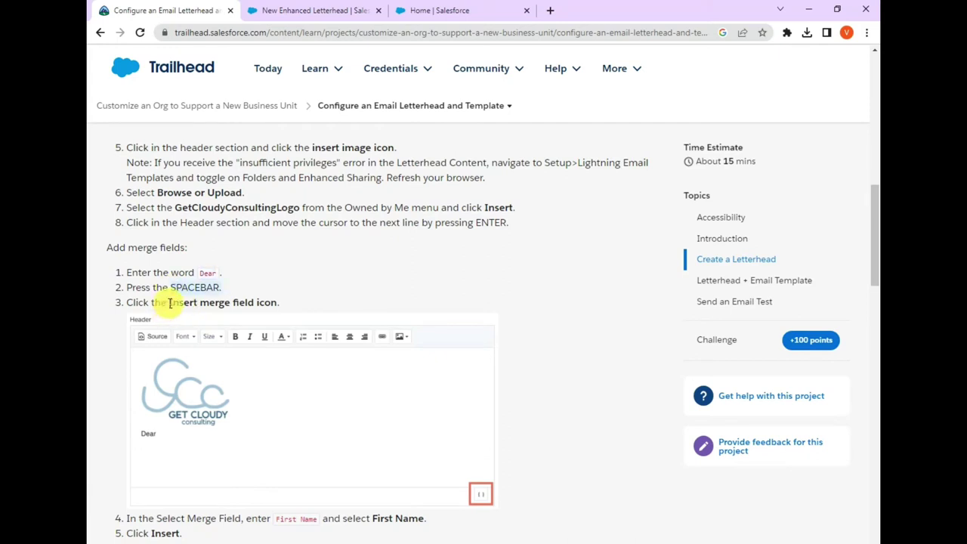
click(297, 11)
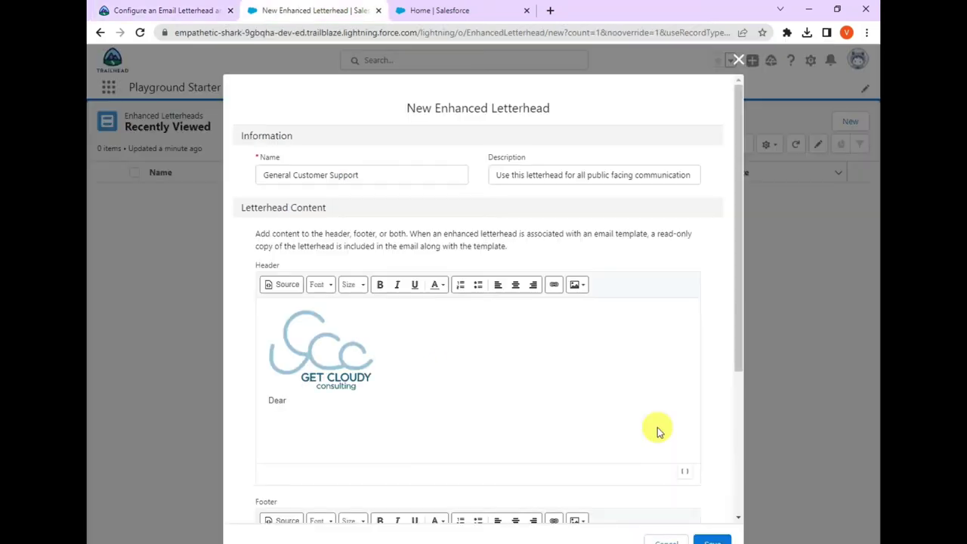
- Insert the Recipient First Name merge field after Dear, searching for 'fi'
click(684, 477)
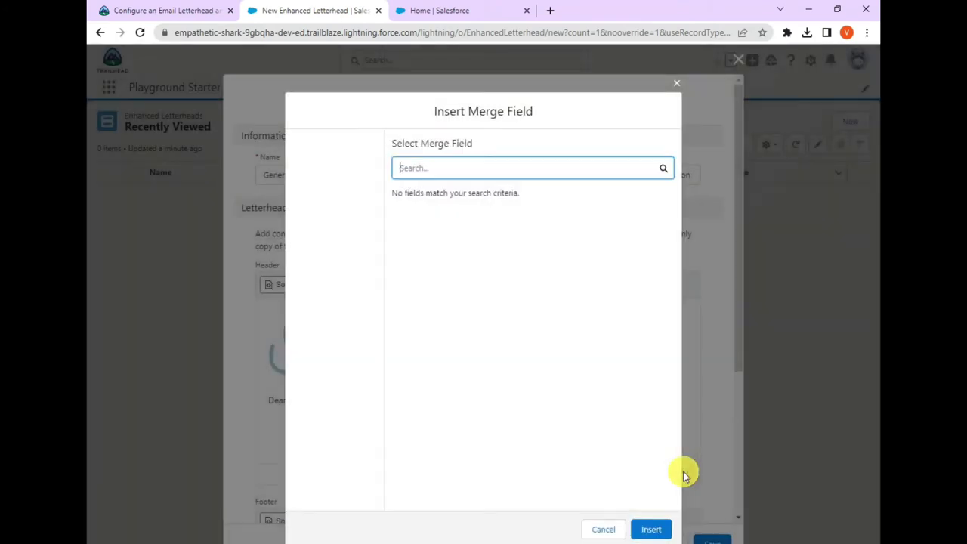
click(450, 170)
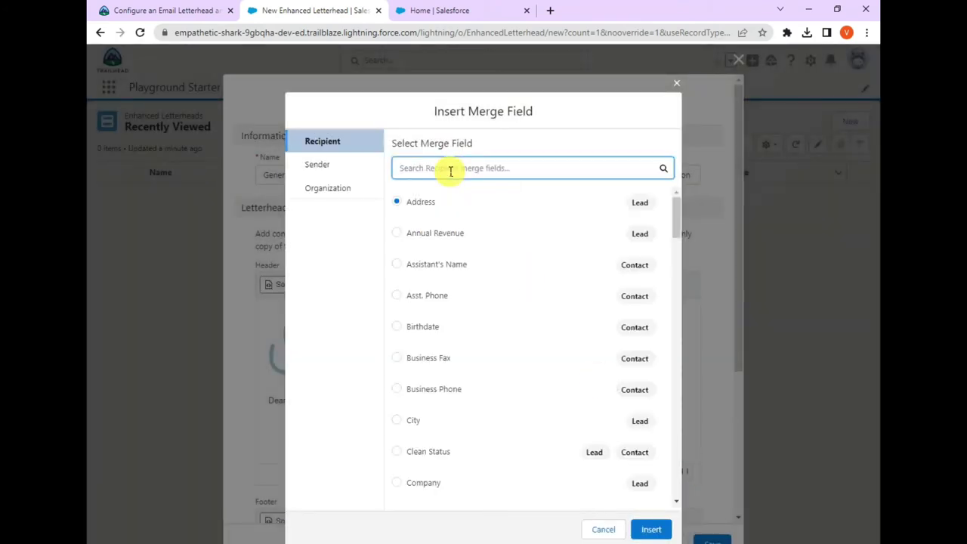
text(fi)
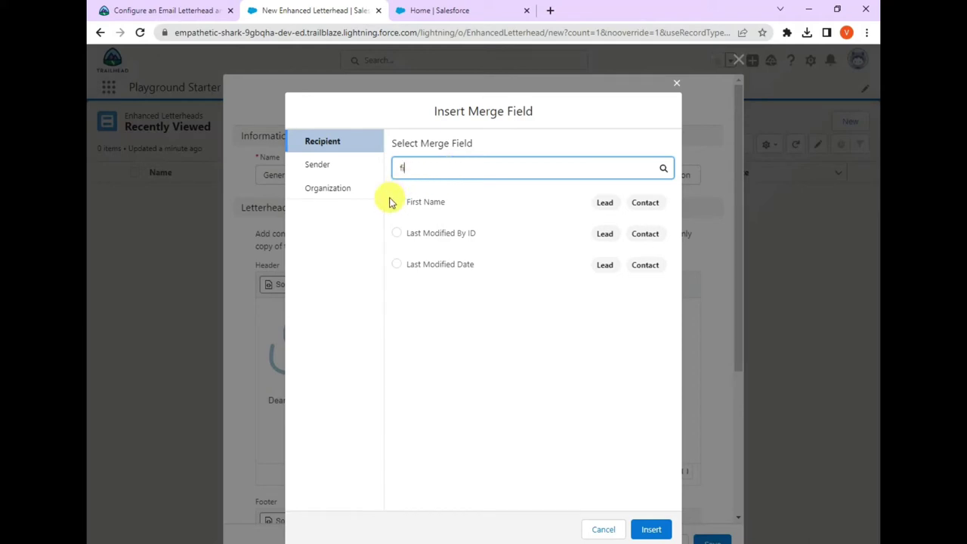
click(396, 202)
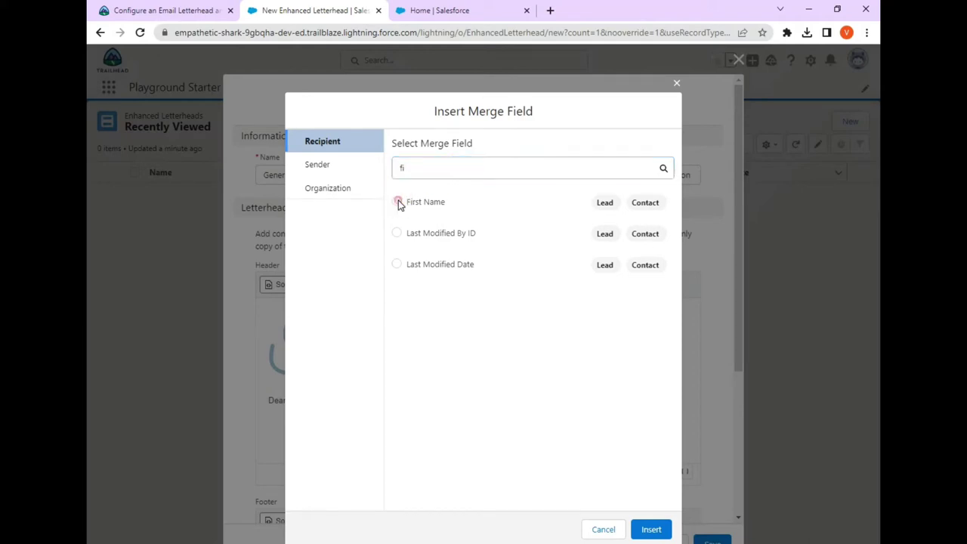
click(648, 529)
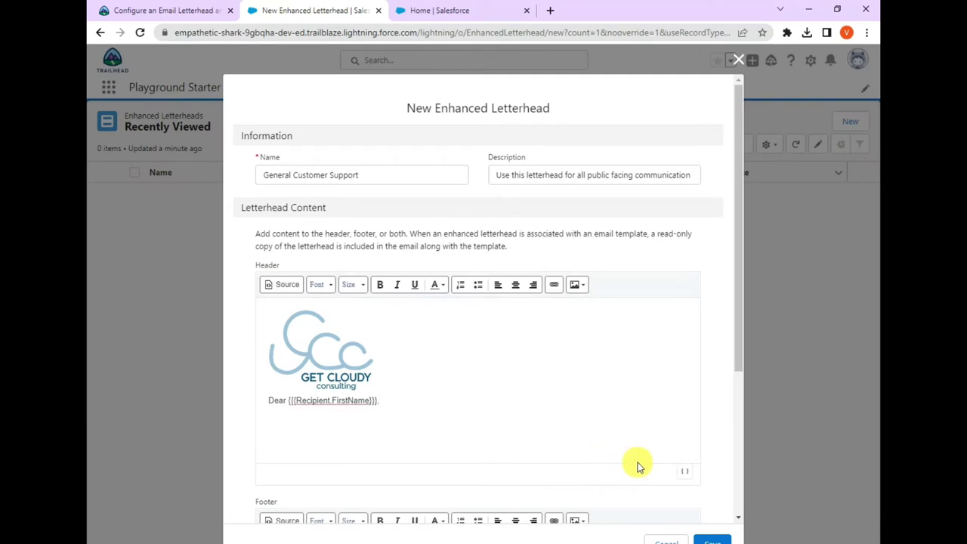
- End the greeting with a comma after {{{Recipient.FirstName}}} and start a new line
click(158, 11)
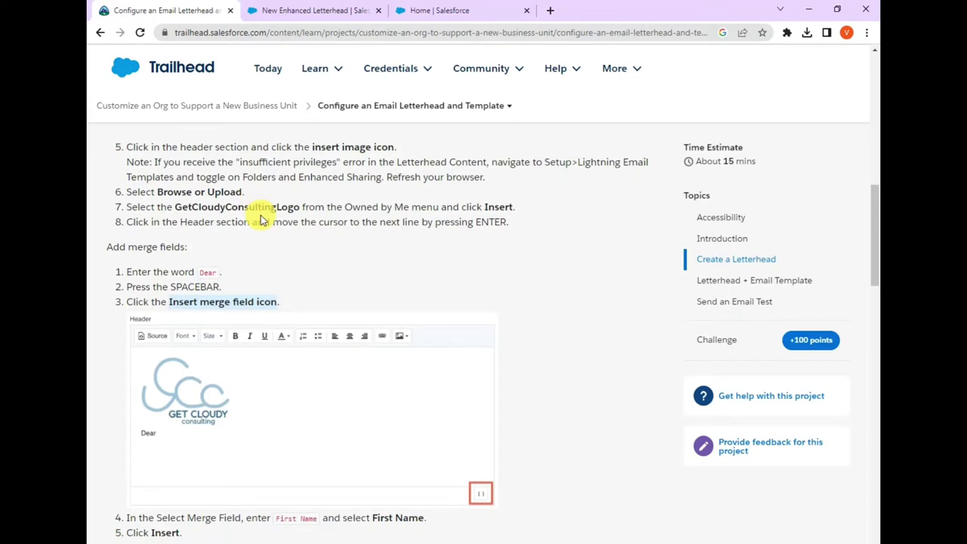
scroll(261, 219, down, 3)
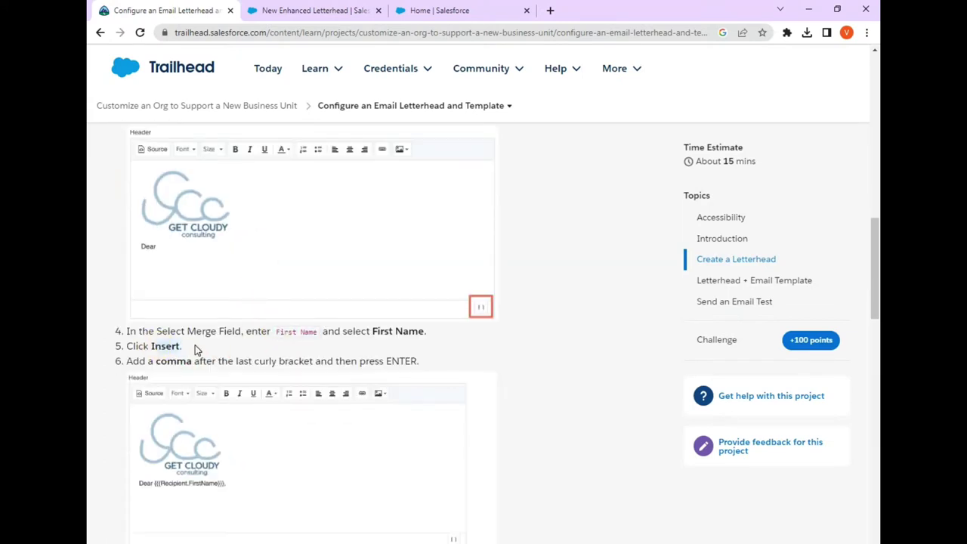
drag(197, 361, 446, 361)
click(482, 354)
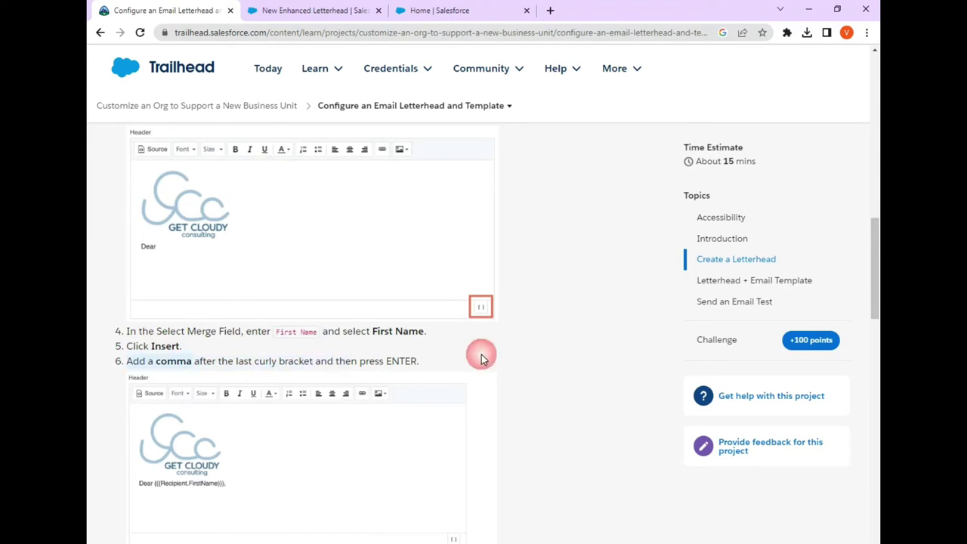
scroll(482, 354, down, 2)
click(325, 10)
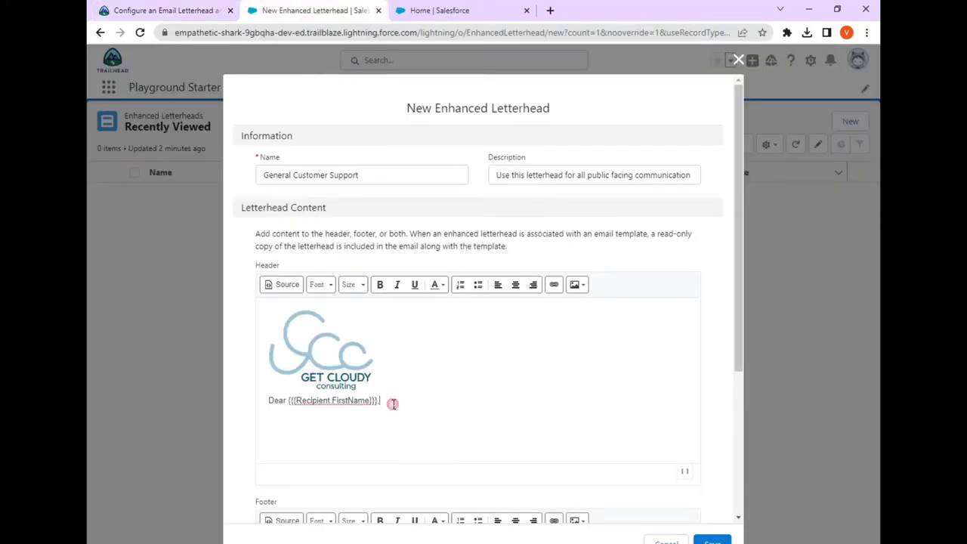
click(393, 404)
key(Return)
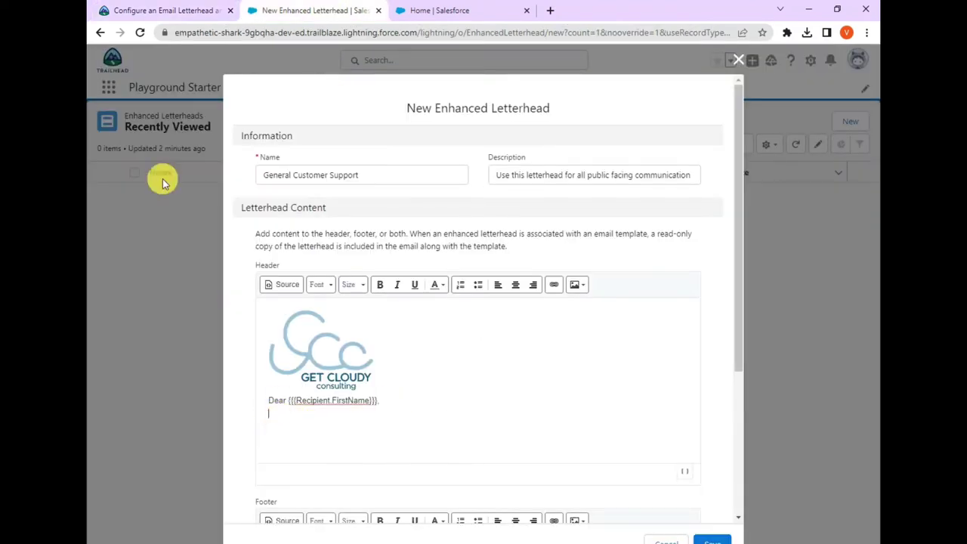
click(151, 11)
scroll(152, 335, down, 2)
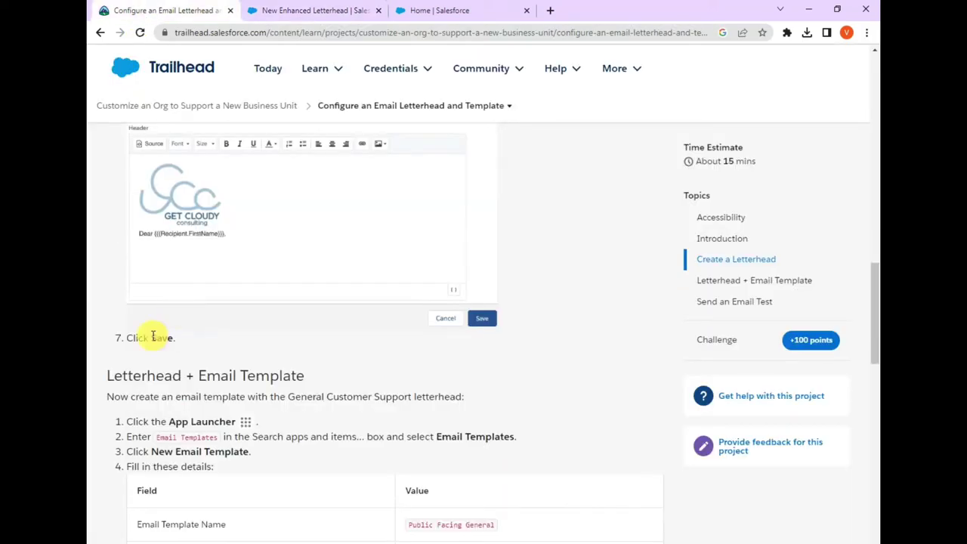
click(310, 11)
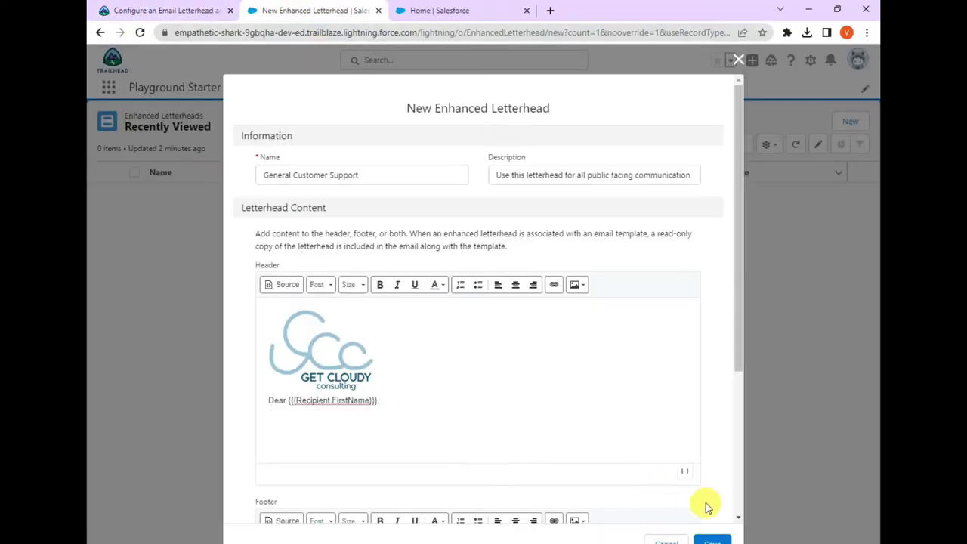
- Save the General Customer Support letterhead, then open Email Templates by searching 'email' in the App Launcher
click(713, 541)
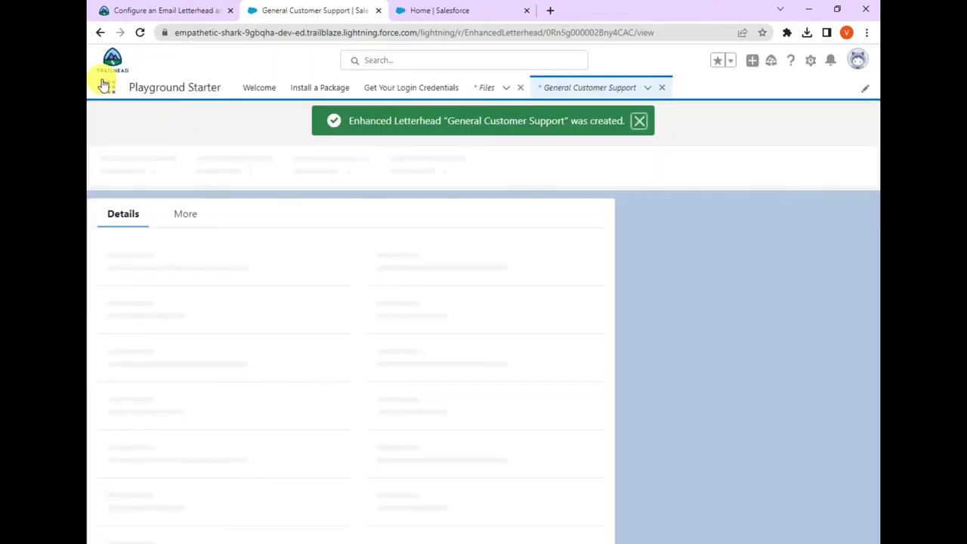
click(108, 92)
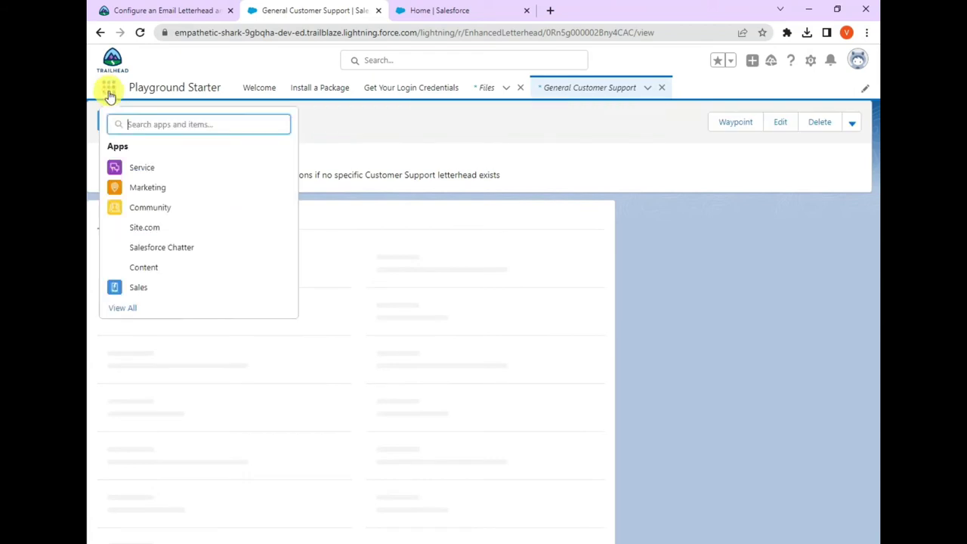
text(email)
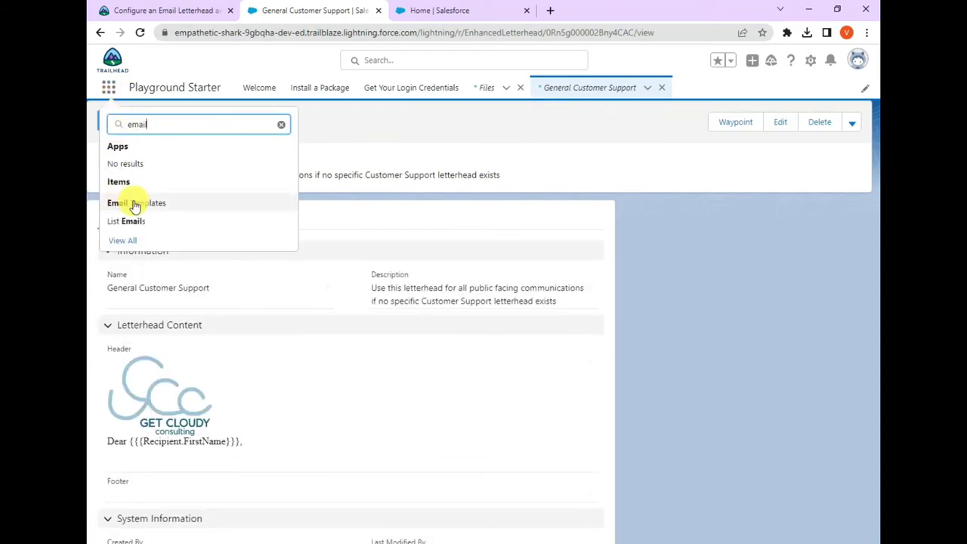
click(131, 204)
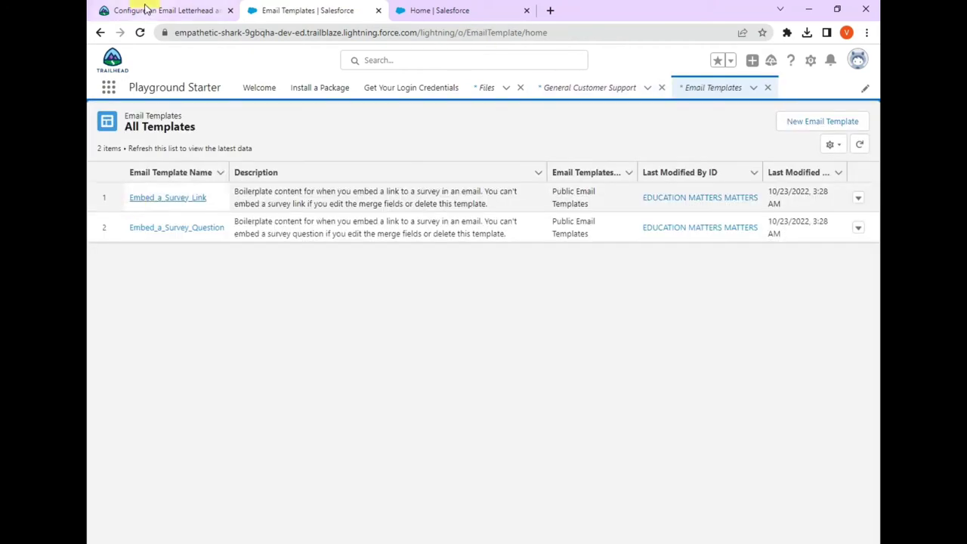
- Check the lesson's template-creation steps, then start a New Email Template from the Email Templates list
click(141, 9)
scroll(155, 323, down, 2)
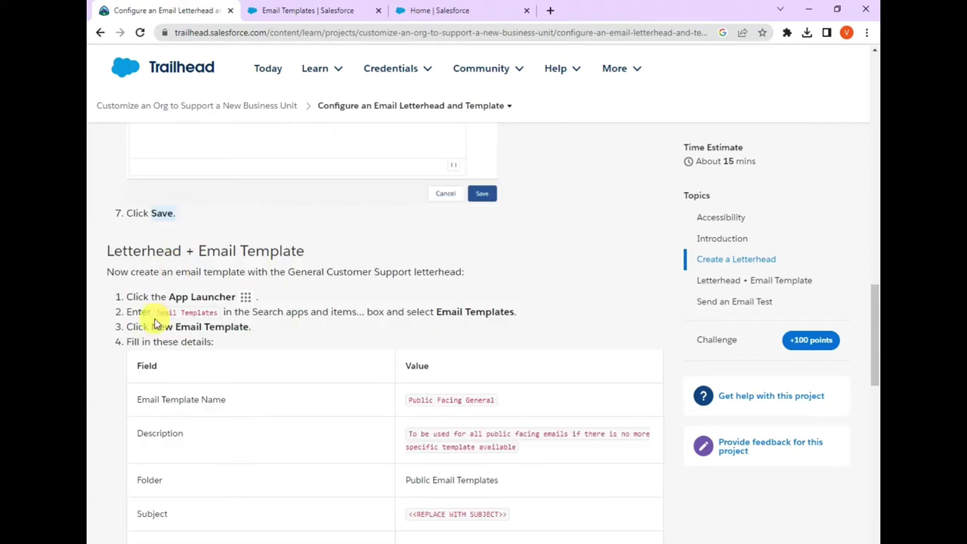
drag(156, 313, 223, 318)
drag(151, 327, 250, 330)
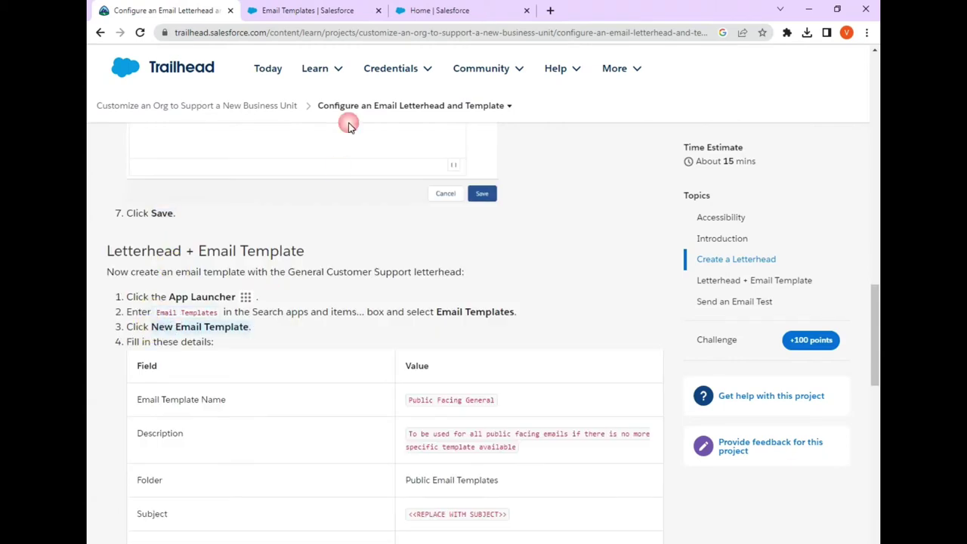
click(341, 19)
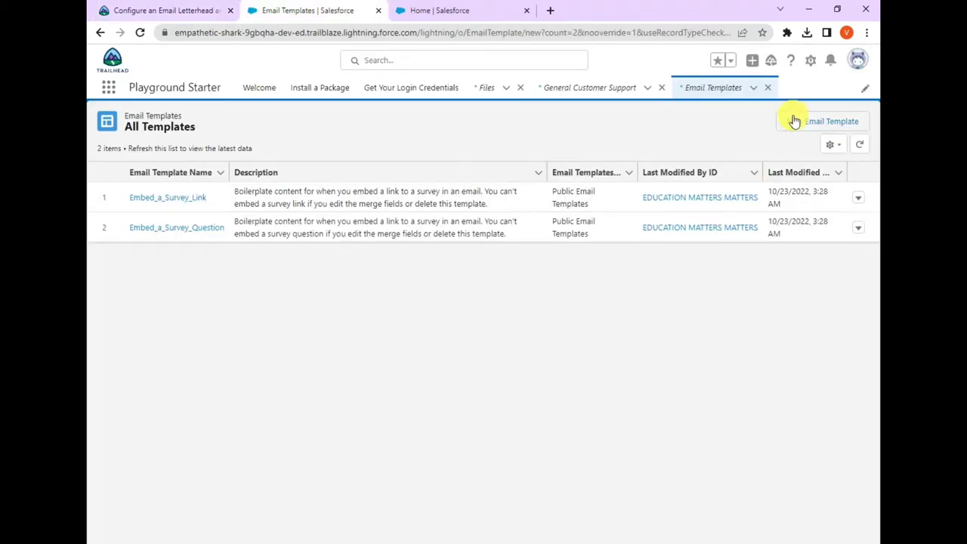
click(794, 120)
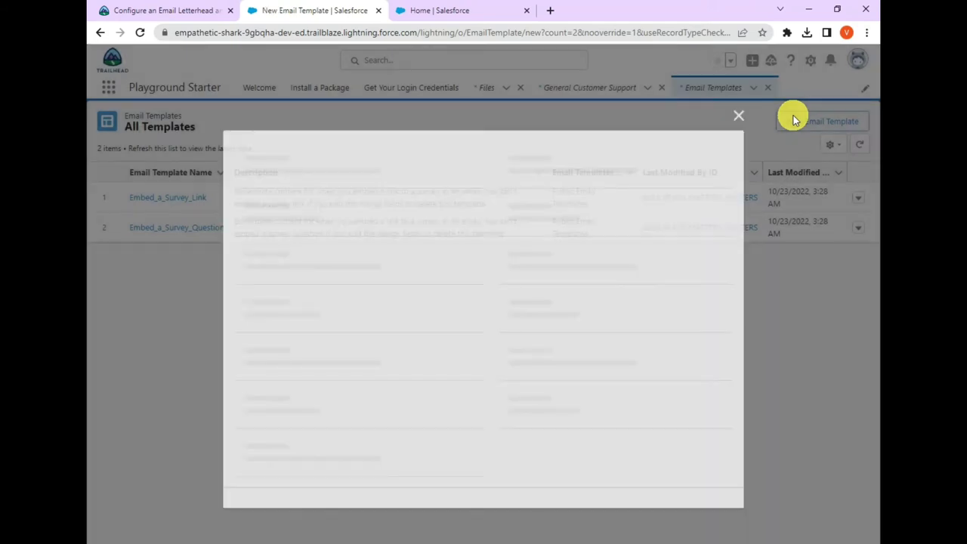
scroll(242, 302, down, 1)
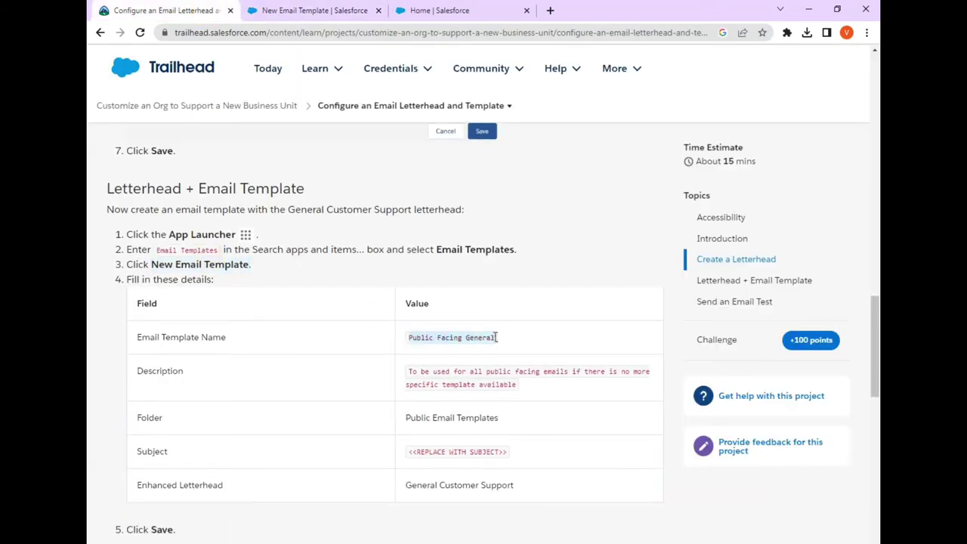
click(294, 14)
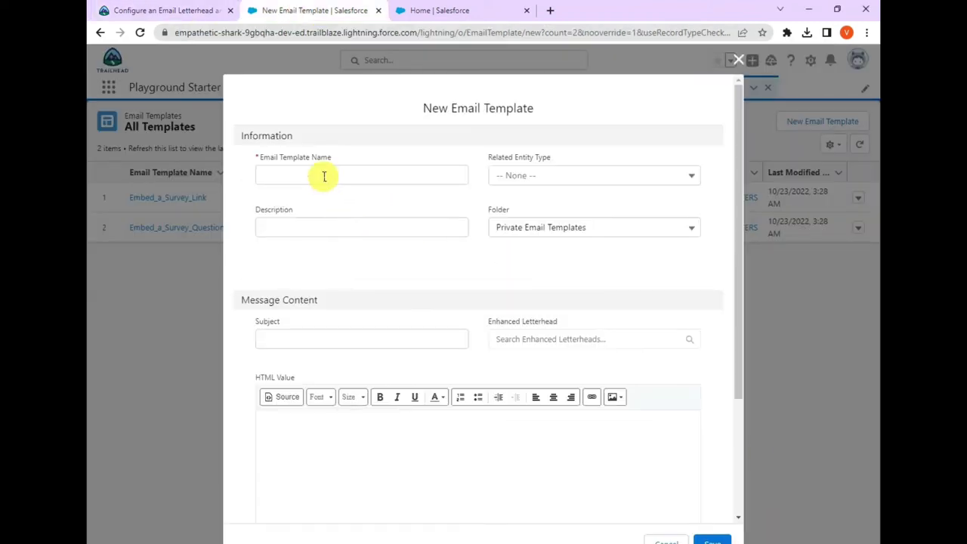
- Fill the template Name 'Public Facing General' and its description, copied from the lesson
click(324, 176)
text(Public Facing General)
click(151, 11)
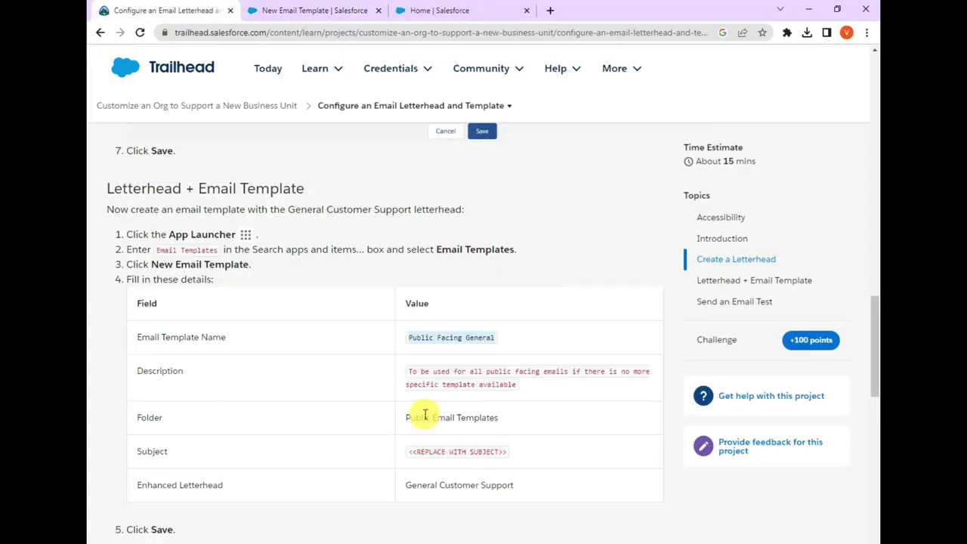
drag(409, 371, 512, 382)
key(ctrl+c)
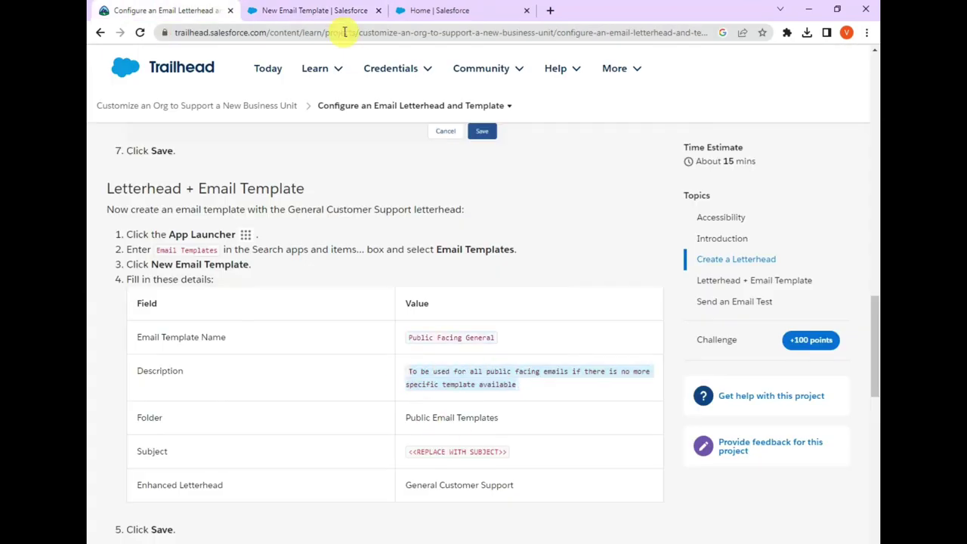
click(335, 10)
click(368, 227)
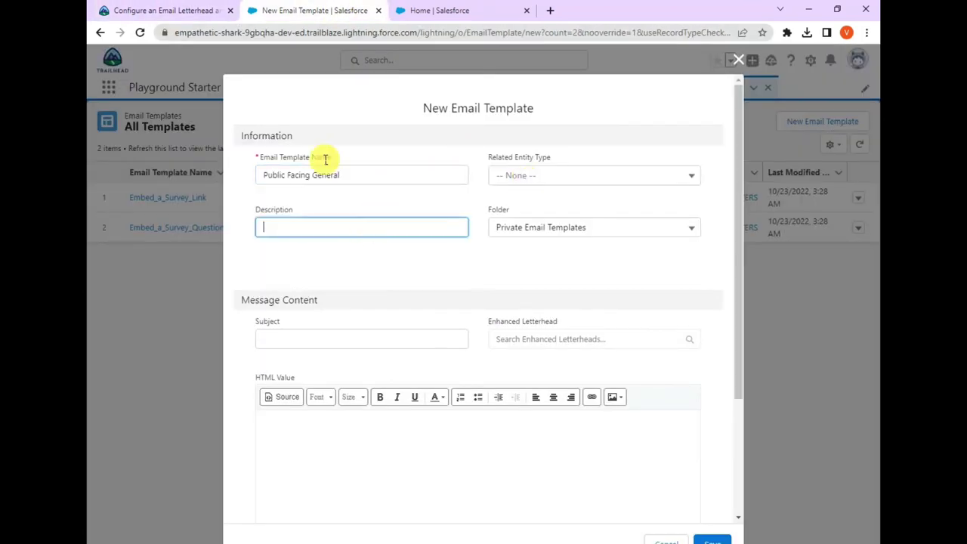
key(ctrl+v)
- File the template in the Public Email Templates folder
click(144, 11)
click(474, 417)
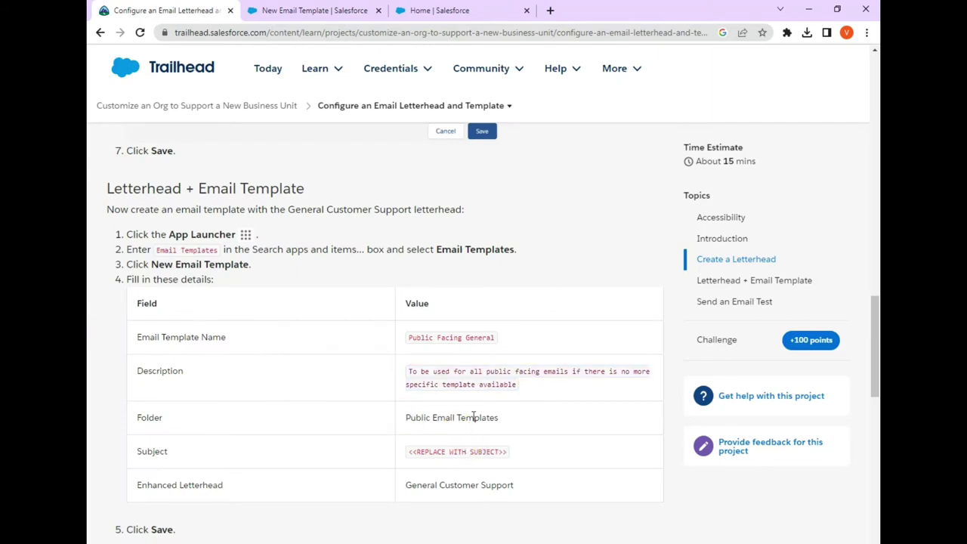
triple_click(474, 418)
click(335, 9)
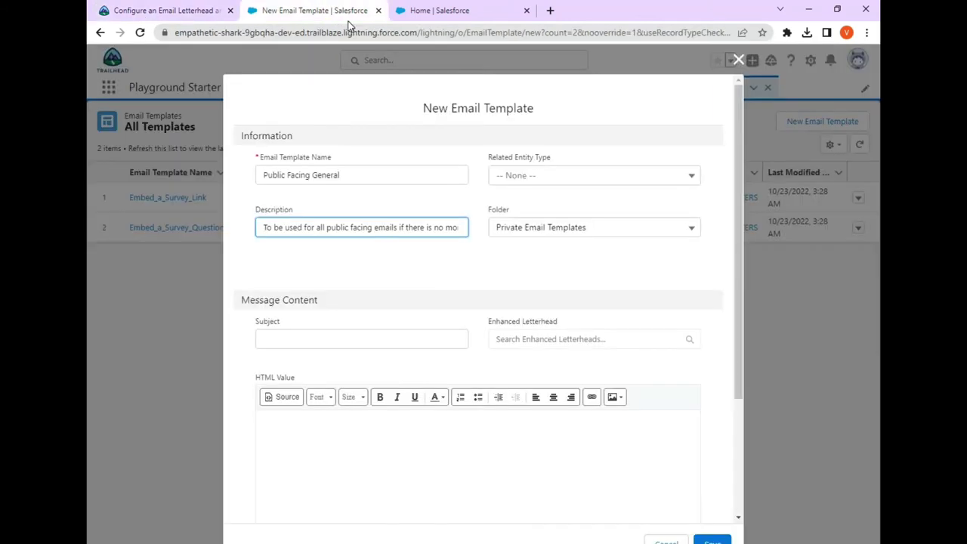
click(560, 234)
click(543, 277)
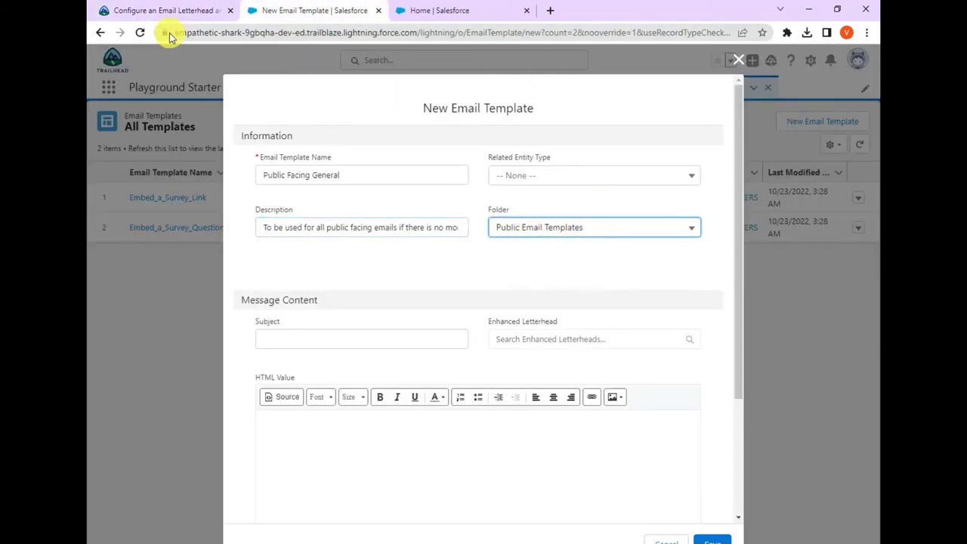
- Copy the lesson's Subject value and place the cursor in the template's Subject field
click(168, 11)
drag(408, 451, 511, 452)
key(ctrl+c)
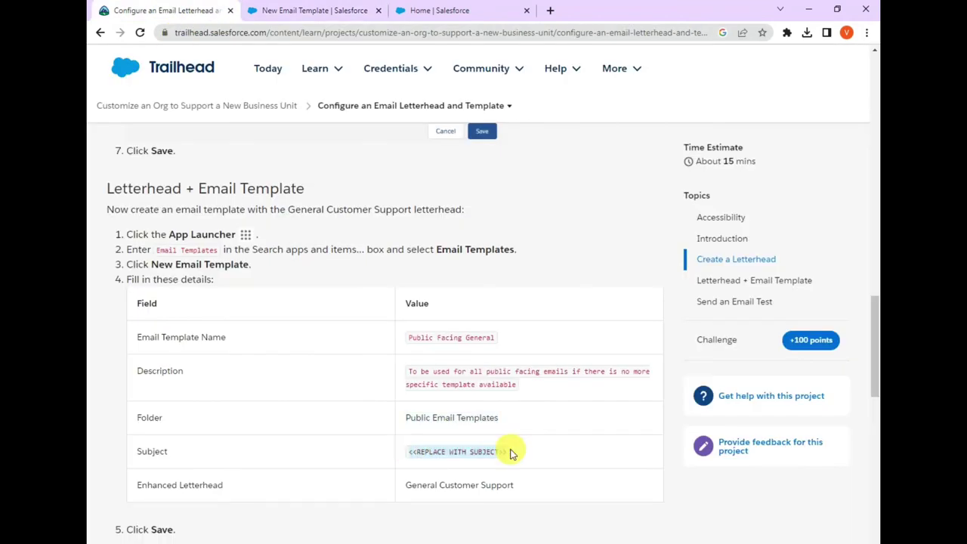
click(275, 11)
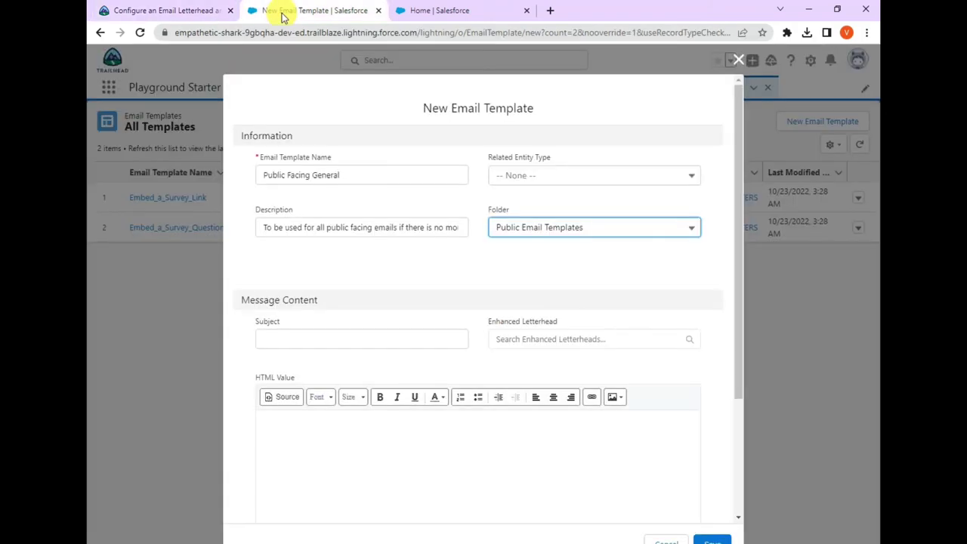
click(323, 339)
- Set the subject to '<<REPLACE WITH SUBJECT>>' and the enhanced letterhead to General Customer Support
key(ctrl+v)
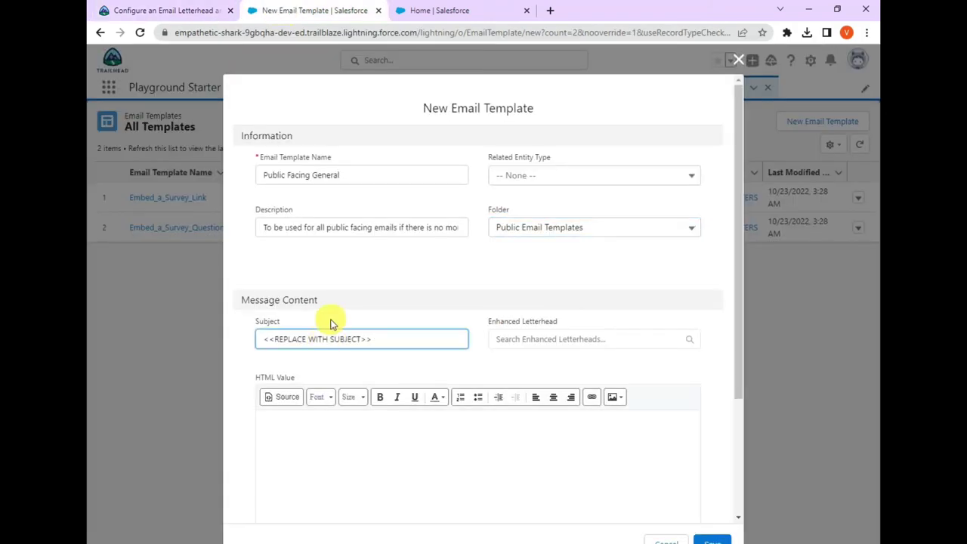
click(330, 321)
click(523, 340)
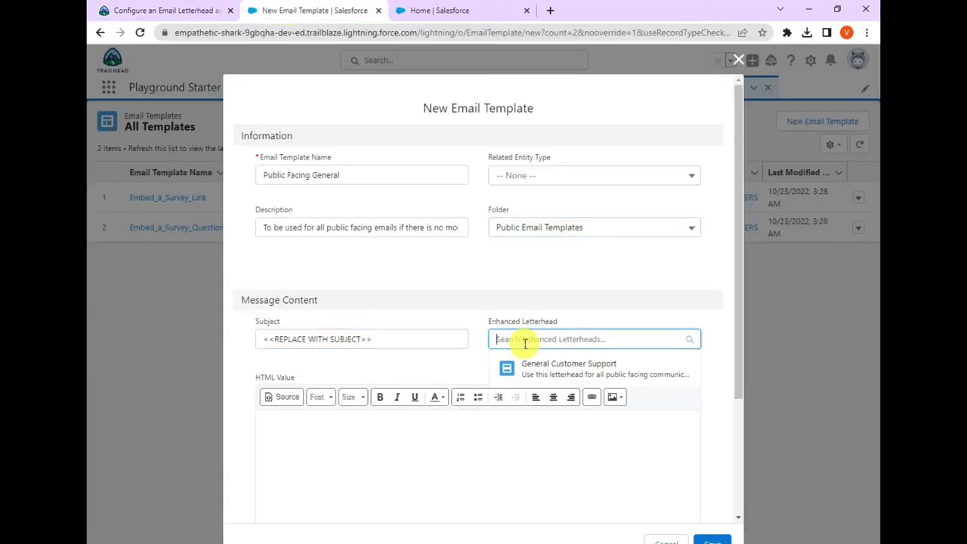
click(534, 365)
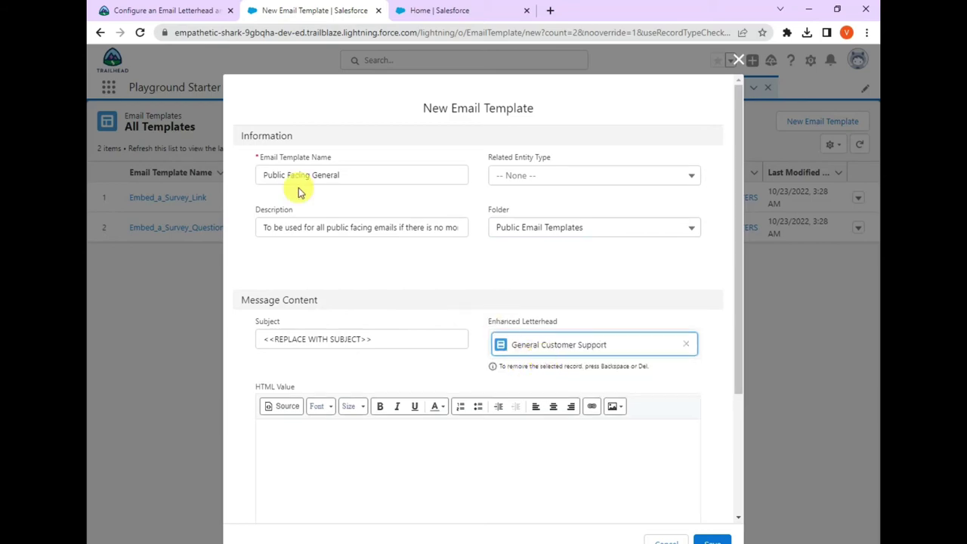
- Confirm the remaining lesson steps and save the Public Facing General template
click(170, 10)
scroll(158, 404, down, 2)
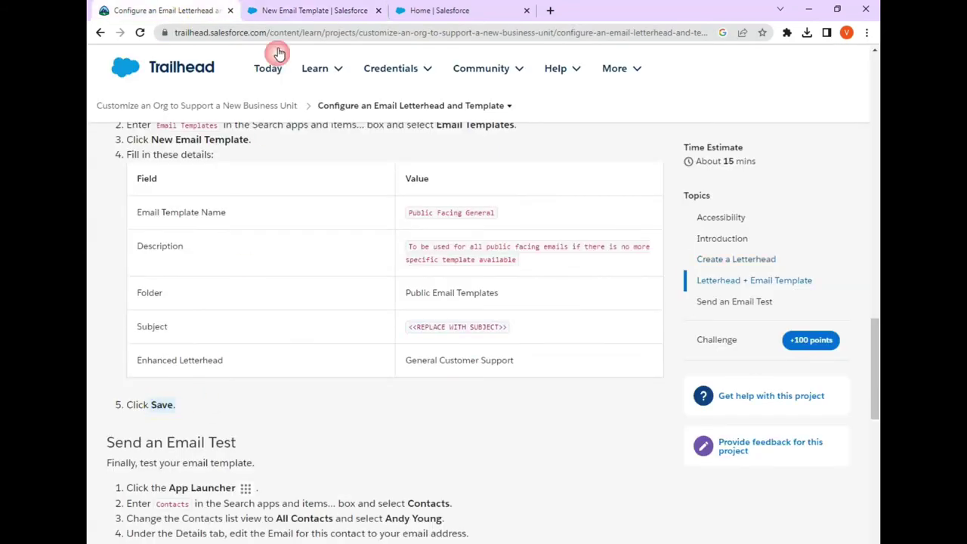
click(285, 11)
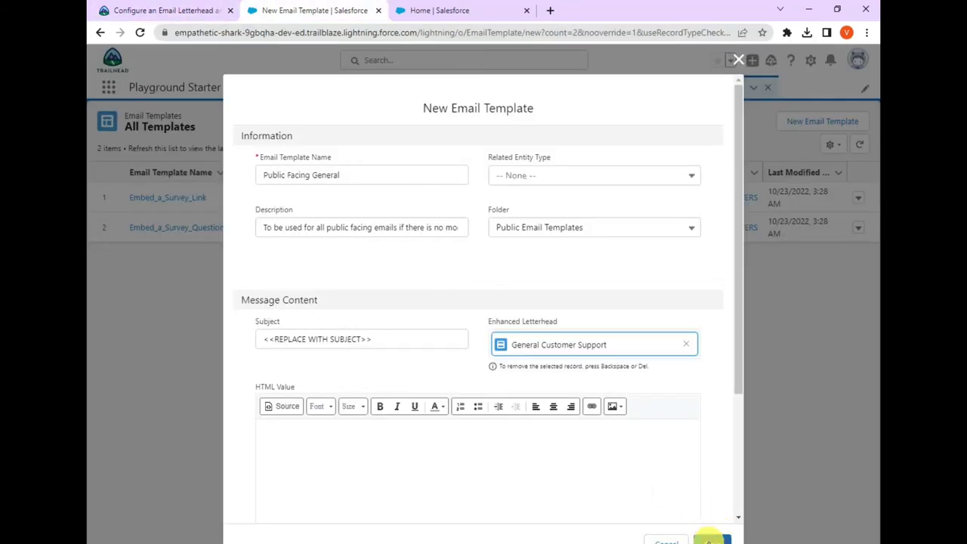
click(747, 523)
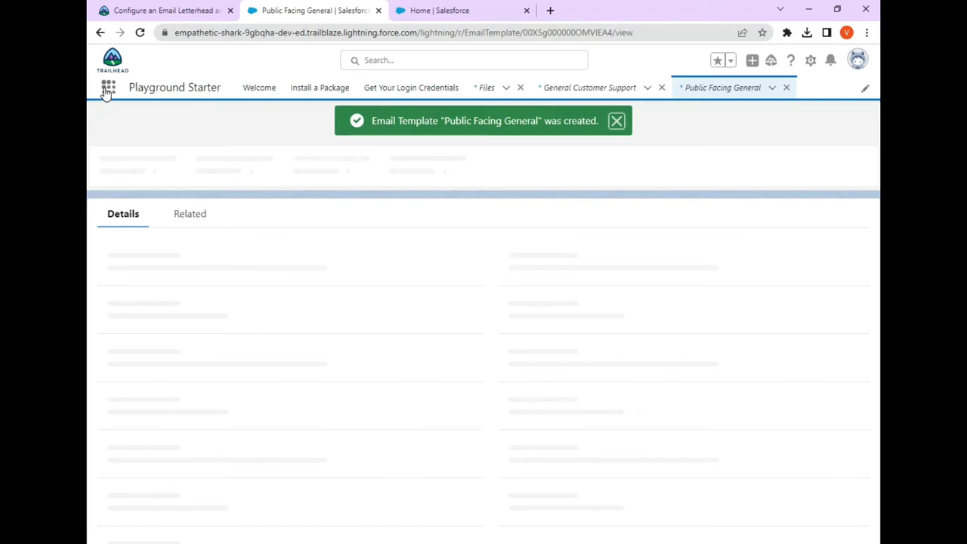
- Open the App Launcher's Search apps and items box
click(116, 94)
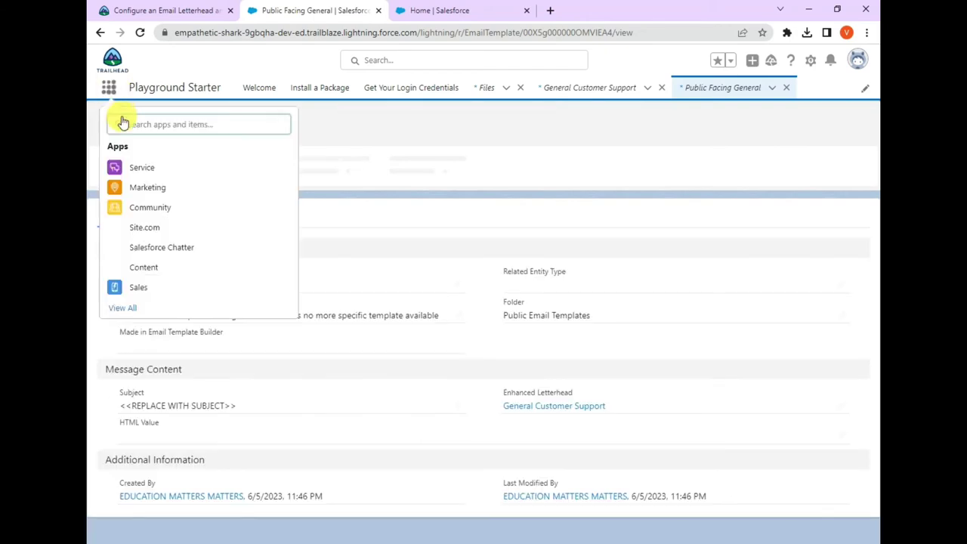
click(142, 122)
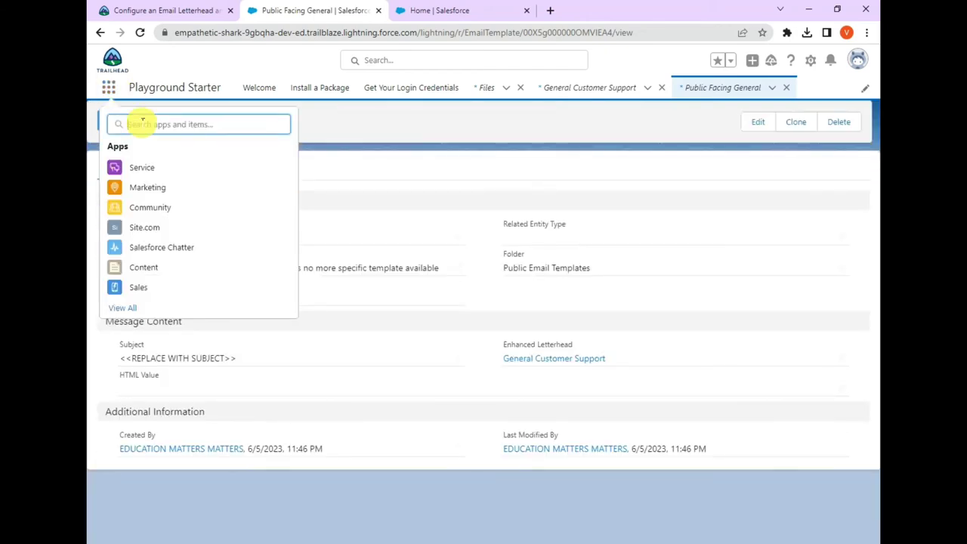
- Go to Contacts via an App Launcher search for 'conta' and switch to the All Contacts view
text(conta)
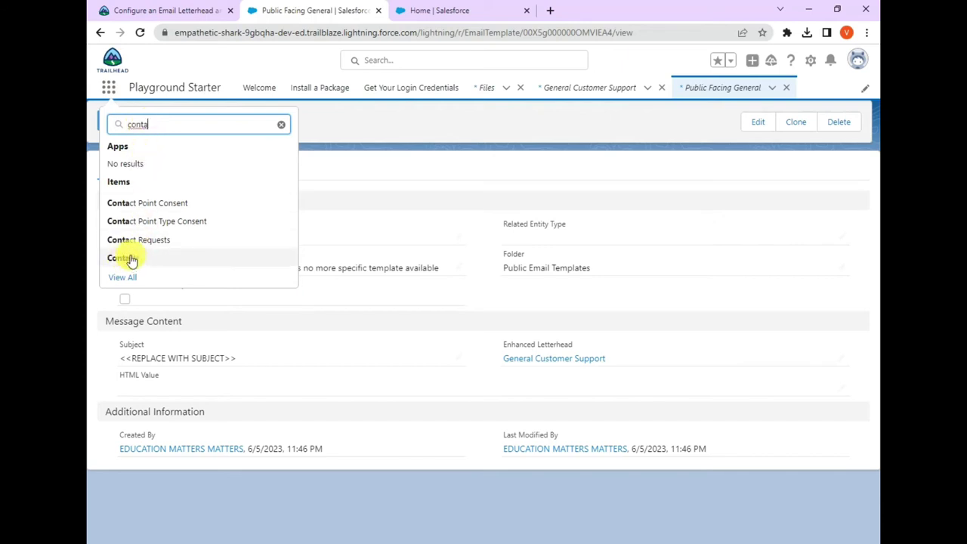
click(131, 258)
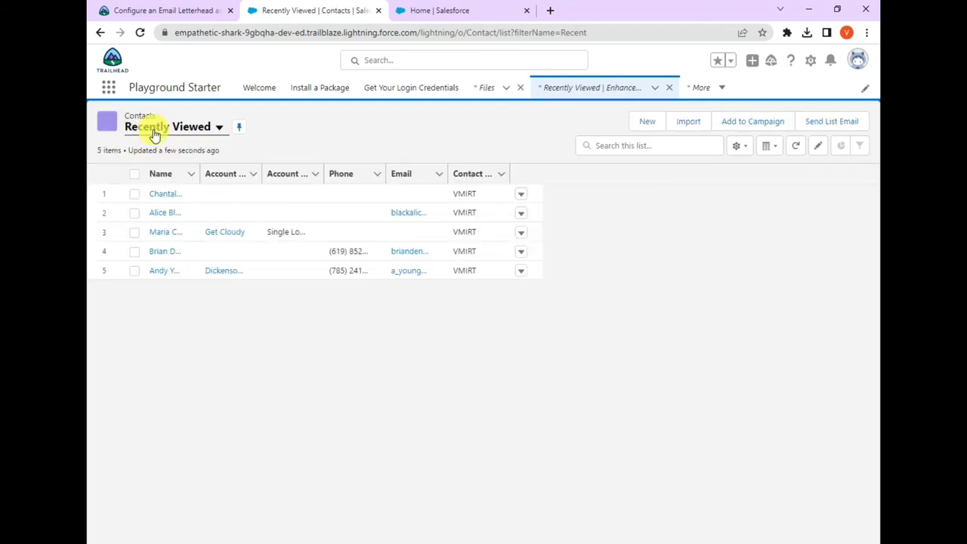
click(155, 134)
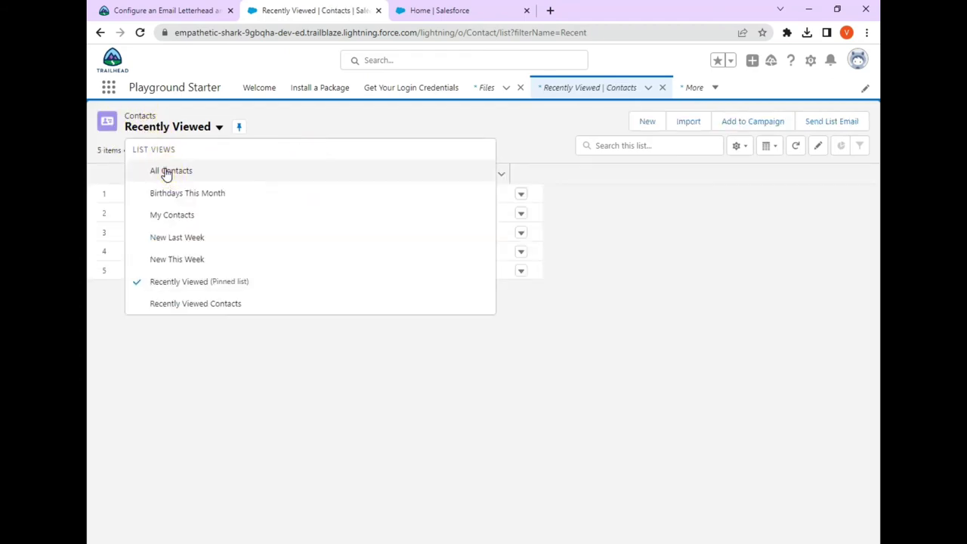
click(167, 172)
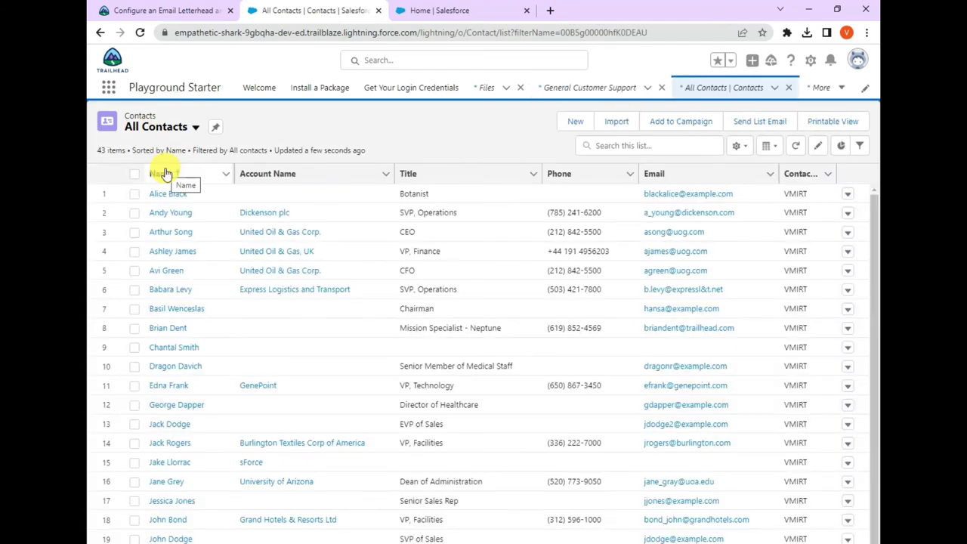
- Open the Dickenson plc contact record, view its Details, then return to the lesson
click(172, 214)
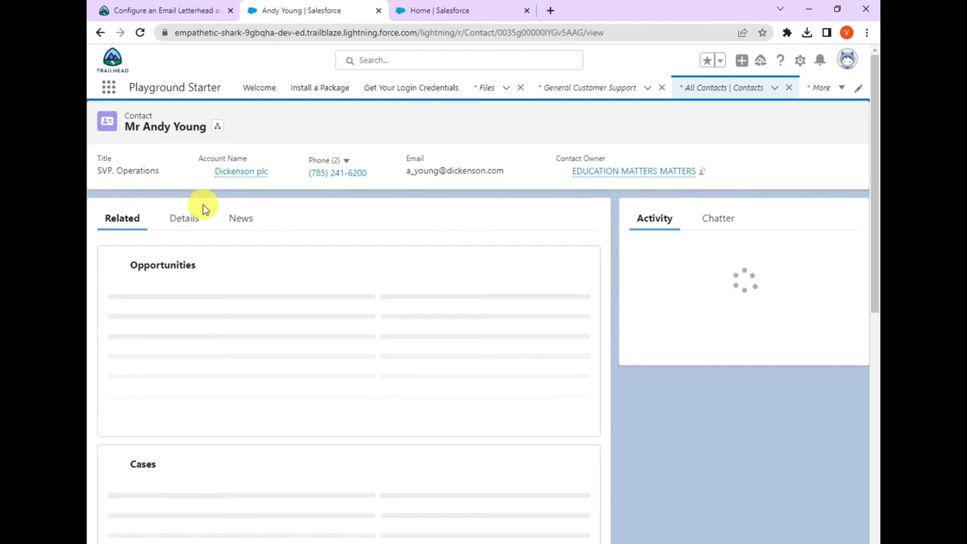
click(186, 220)
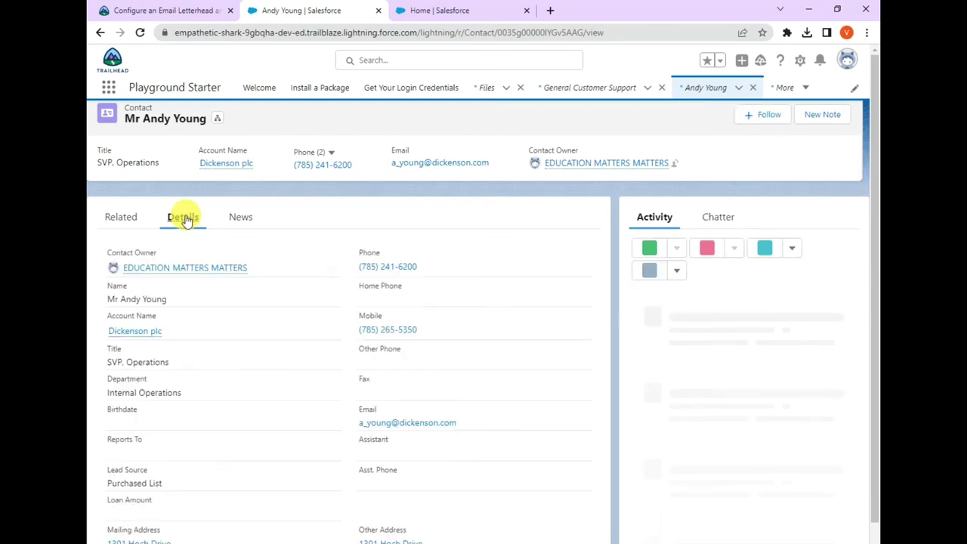
click(168, 9)
scroll(219, 267, down, 3)
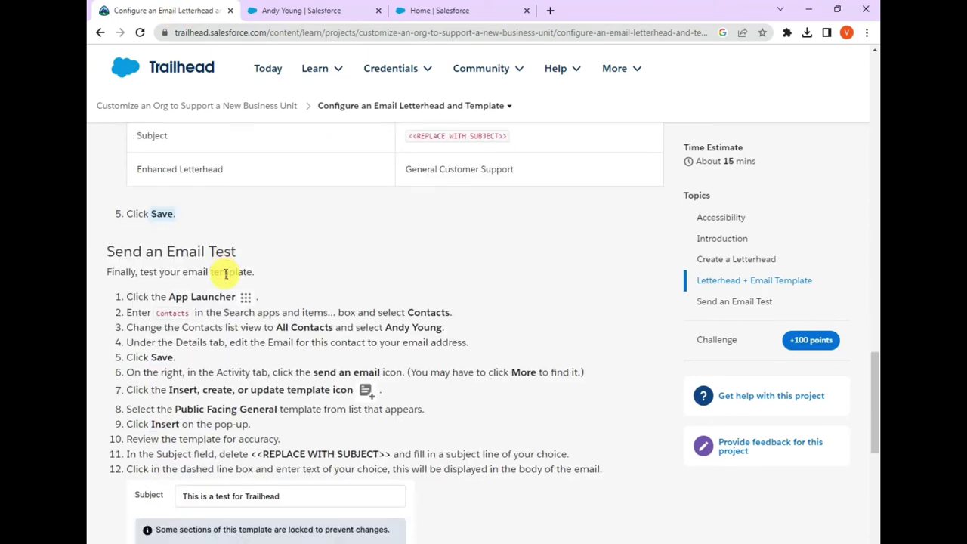
scroll(225, 274, down, 5)
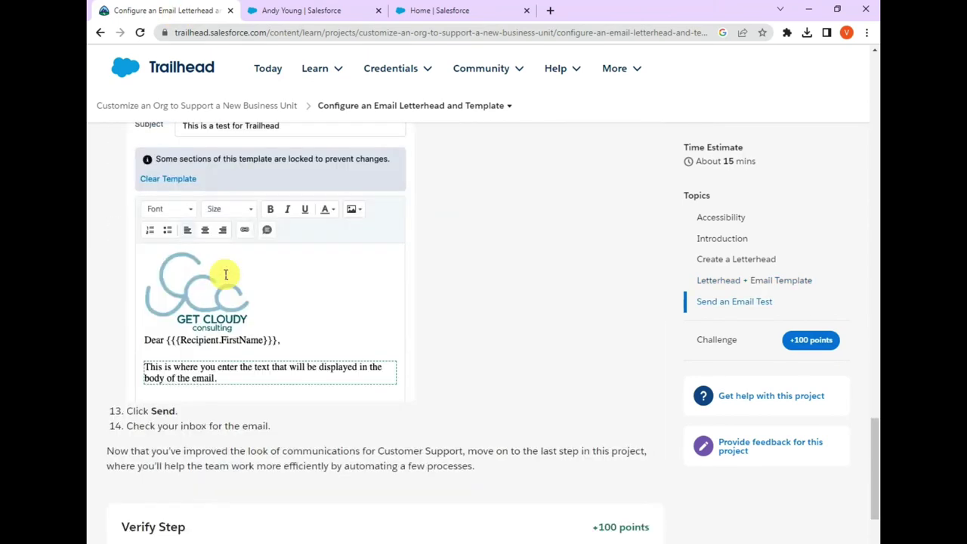
scroll(225, 273, up, 5)
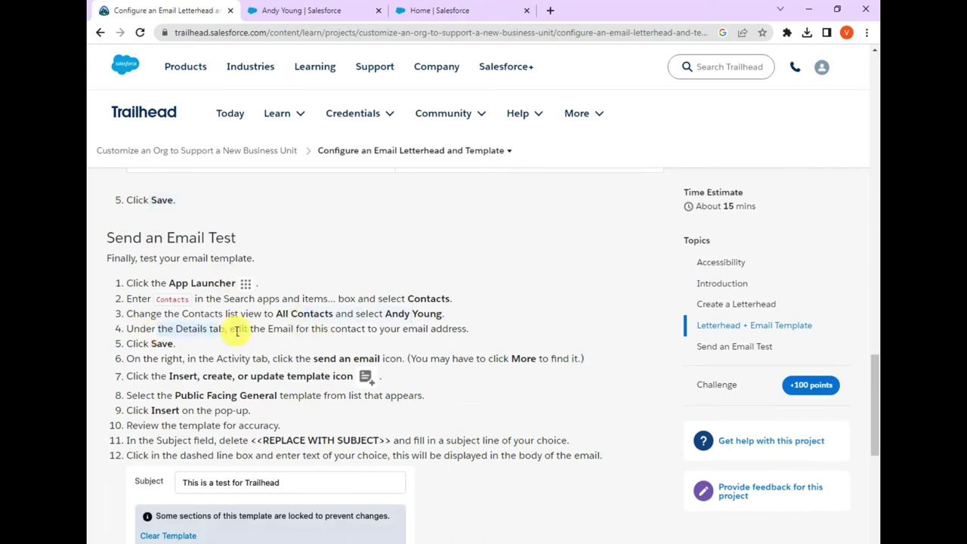
drag(269, 331, 467, 331)
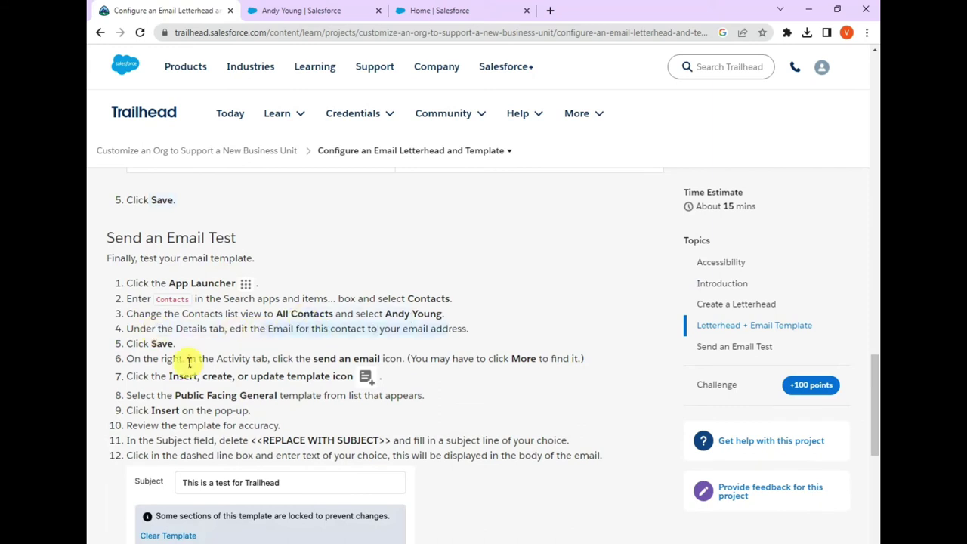
click(387, 330)
drag(380, 330, 452, 329)
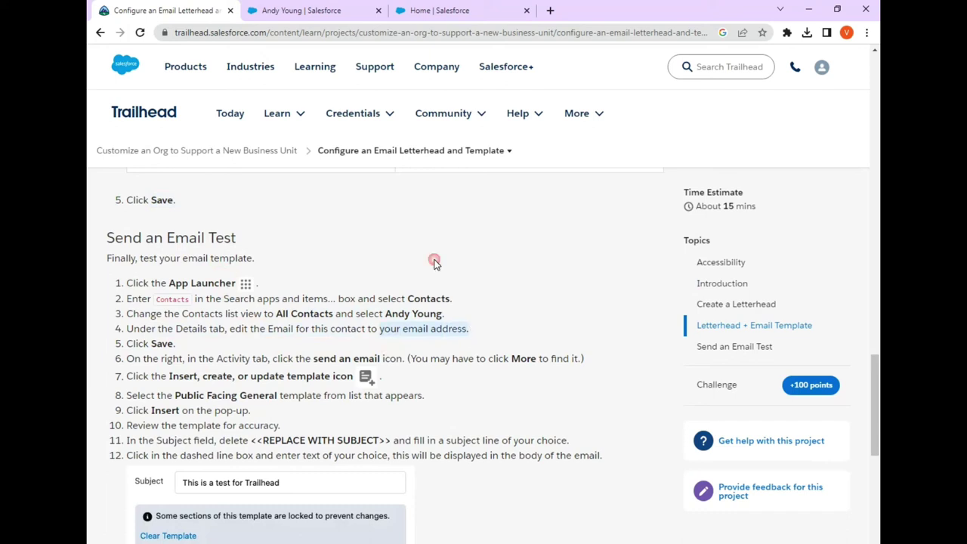
click(329, 11)
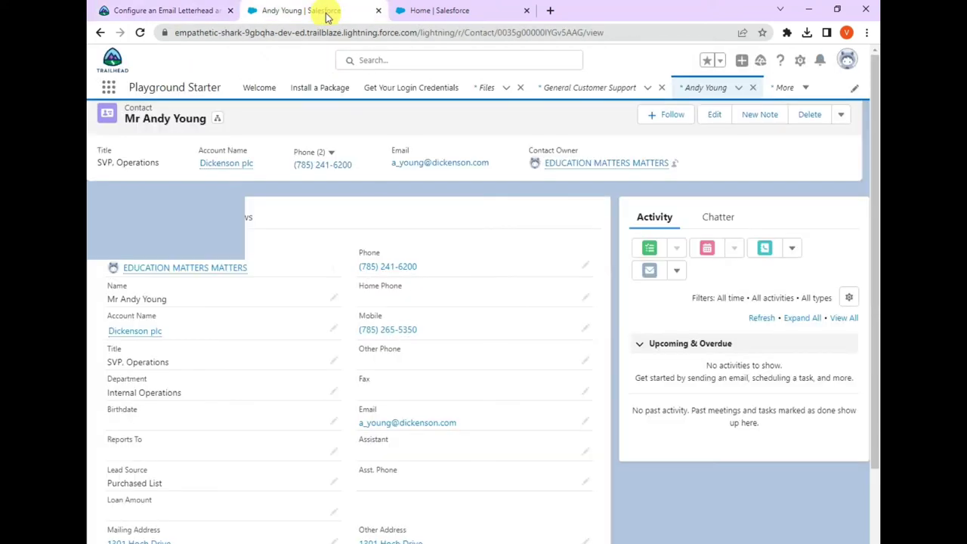
- Replace the contact's Email with a test address and save the record
click(586, 422)
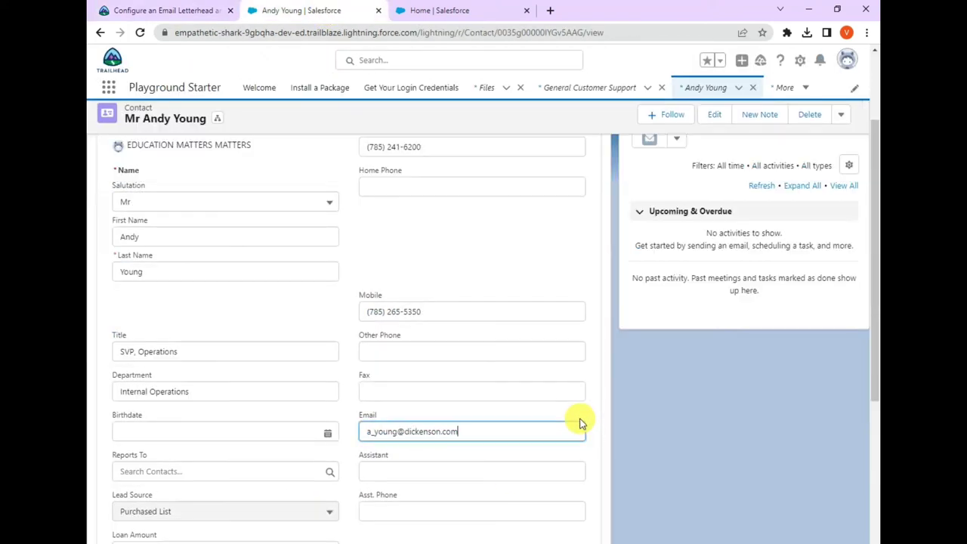
drag(480, 432, 316, 424)
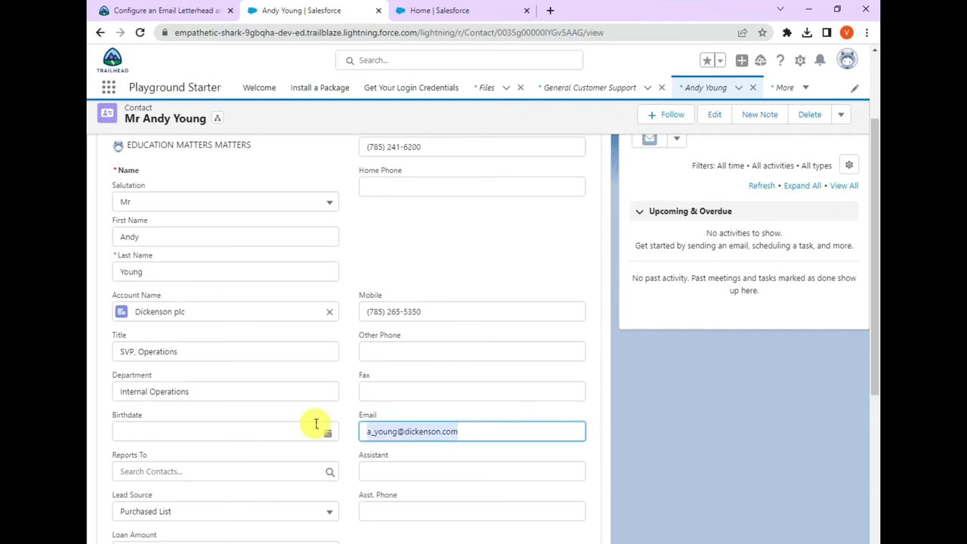
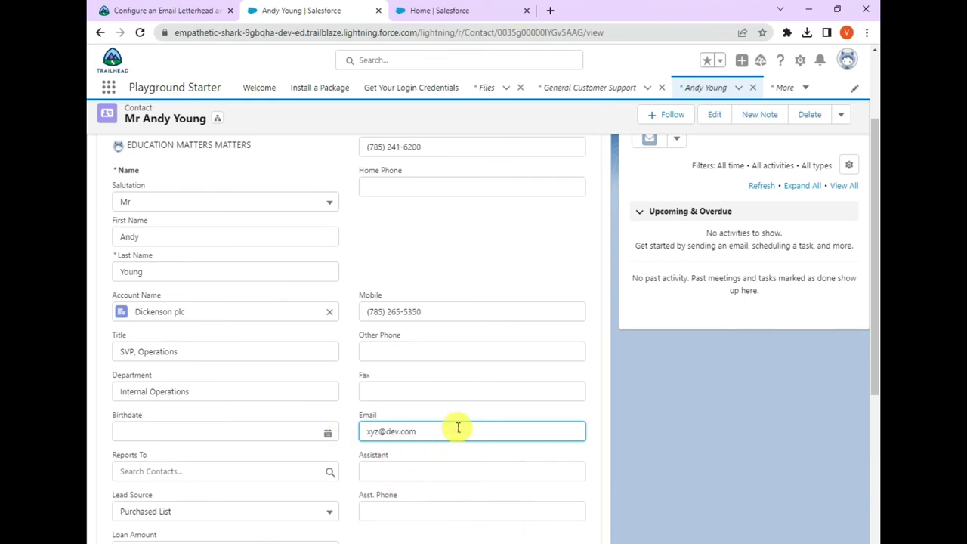
scroll(458, 425, down, 3)
scroll(458, 426, down, 2)
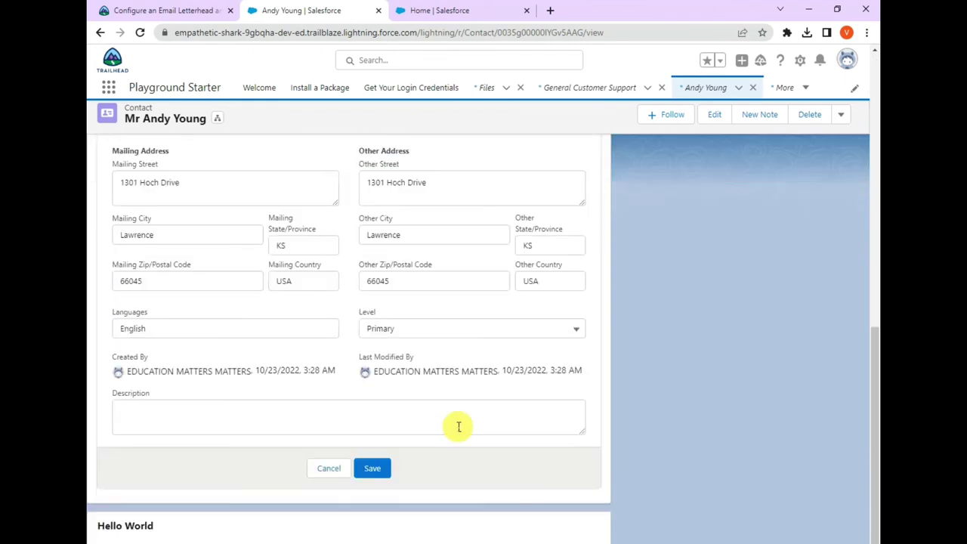
click(373, 469)
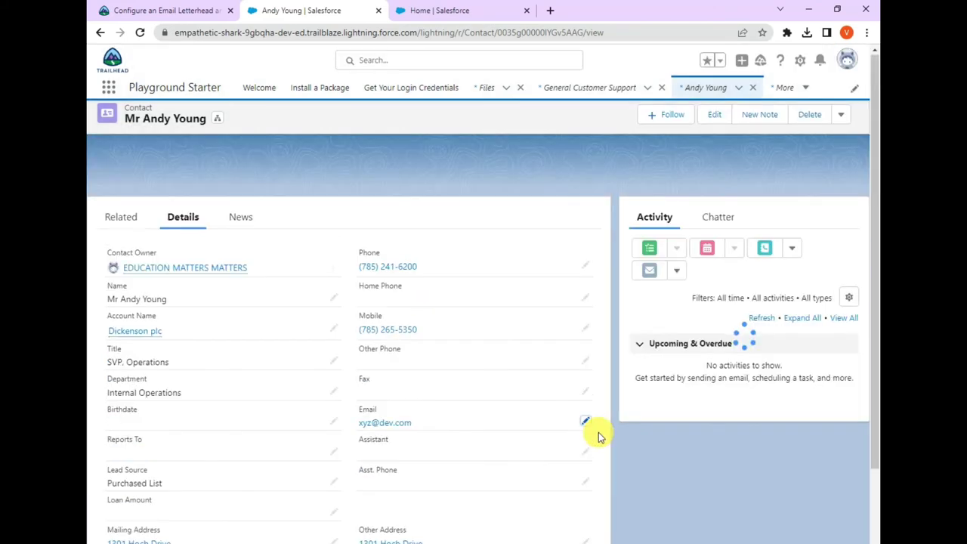
- Read the next Trailhead steps and return to the contact record
click(162, 9)
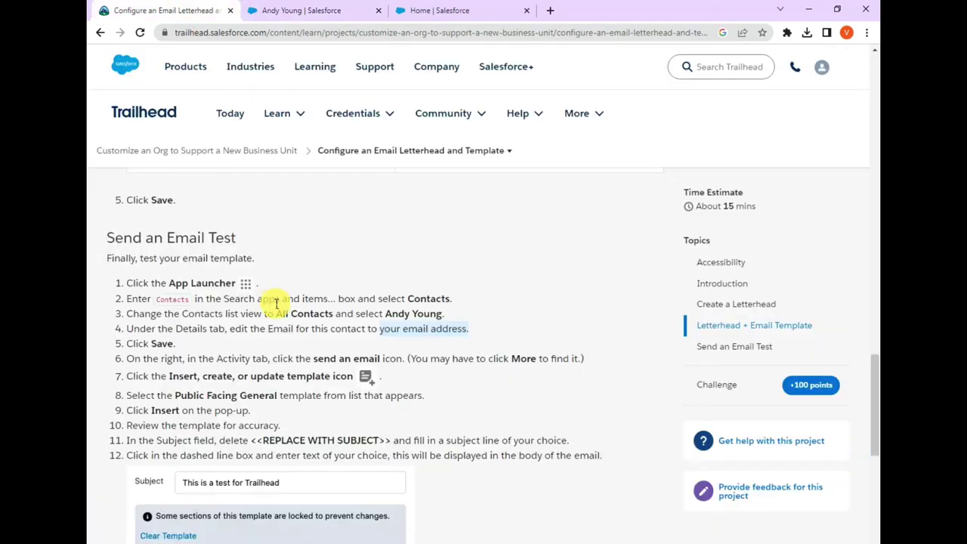
scroll(277, 303, down, 2)
drag(217, 252, 403, 252)
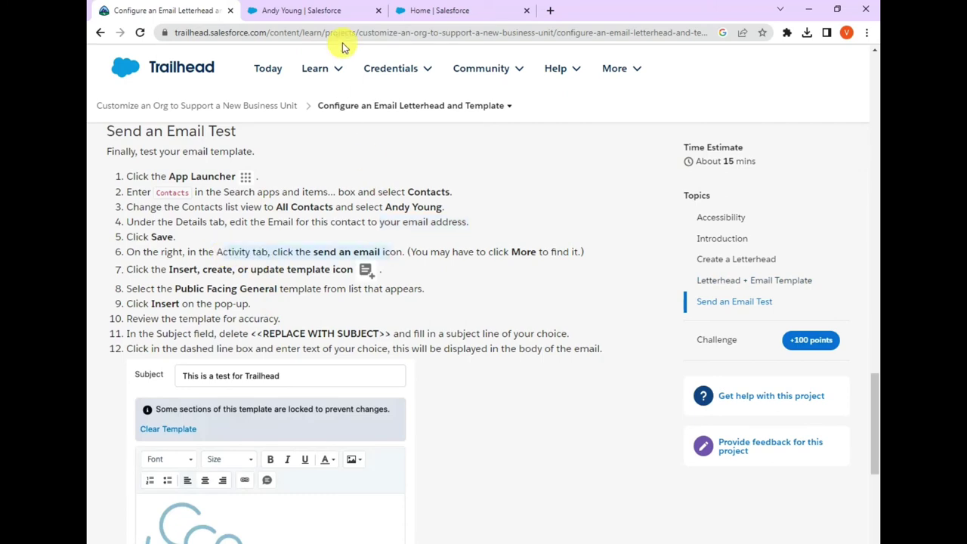
click(344, 9)
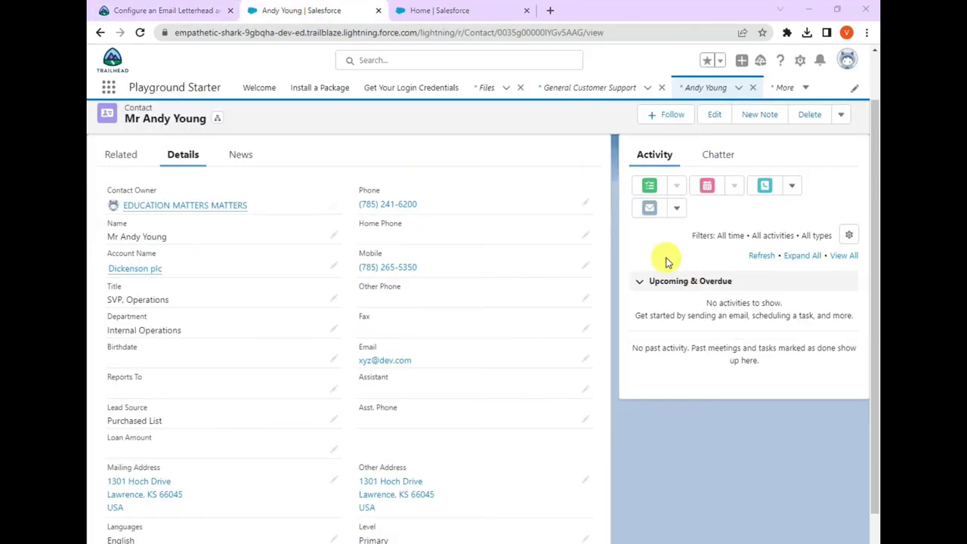
- Start an email to the contact and insert the Public Facing General template, replacing the draft
click(649, 210)
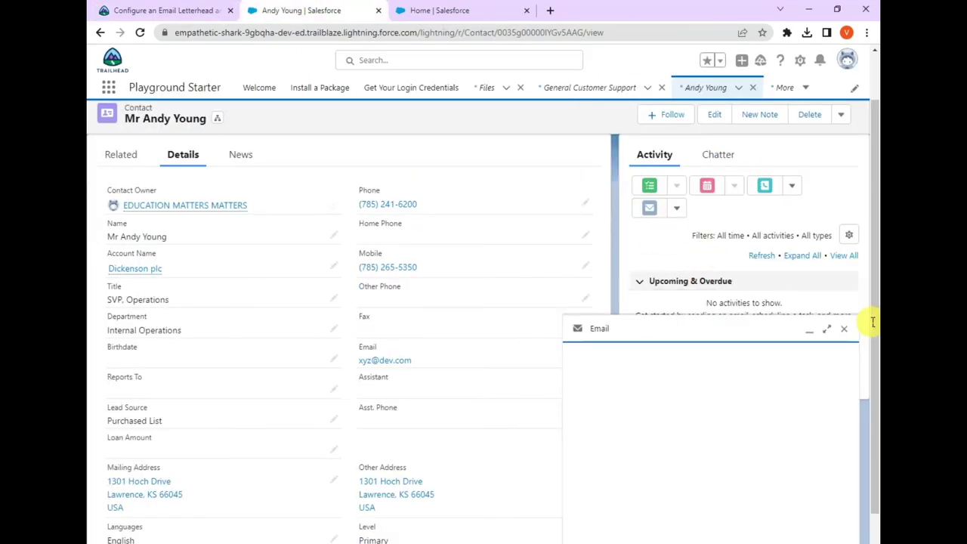
click(828, 330)
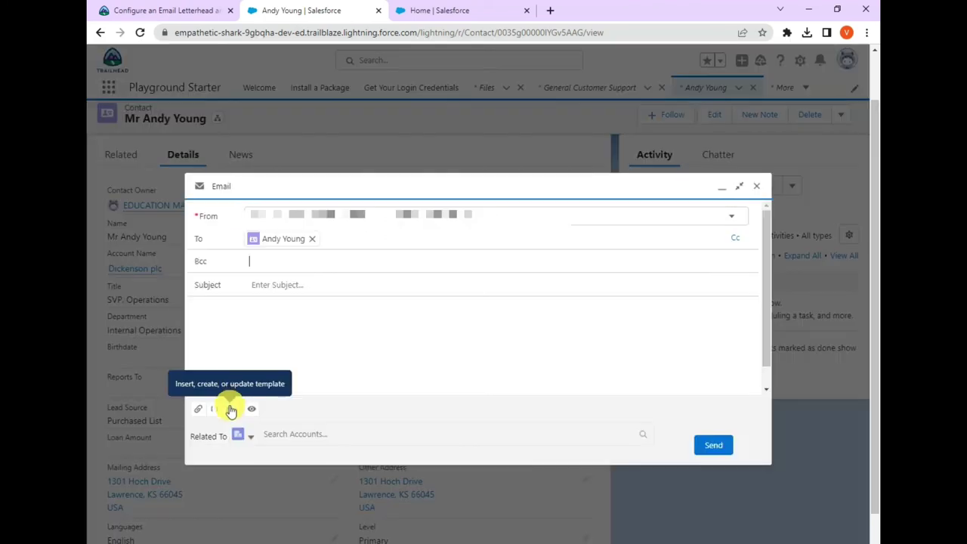
click(229, 405)
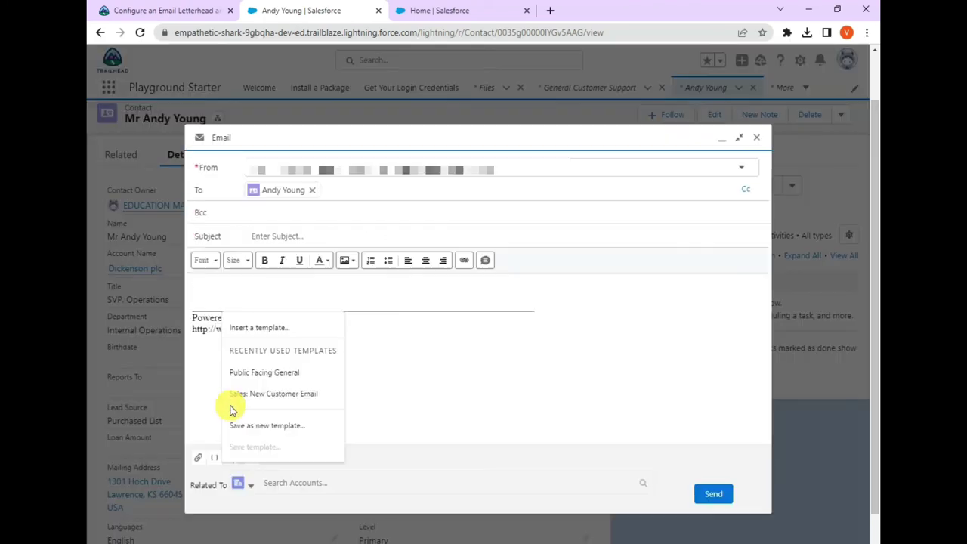
click(261, 374)
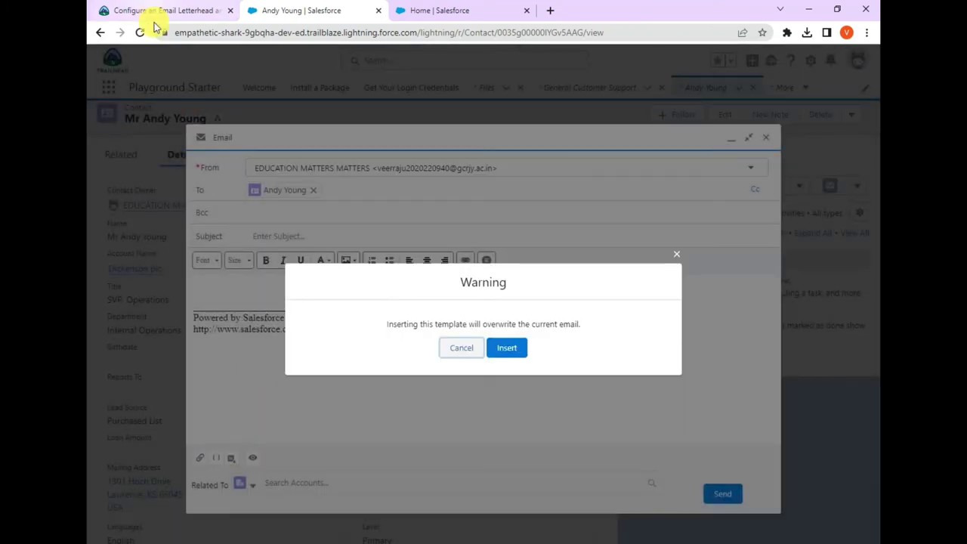
click(152, 11)
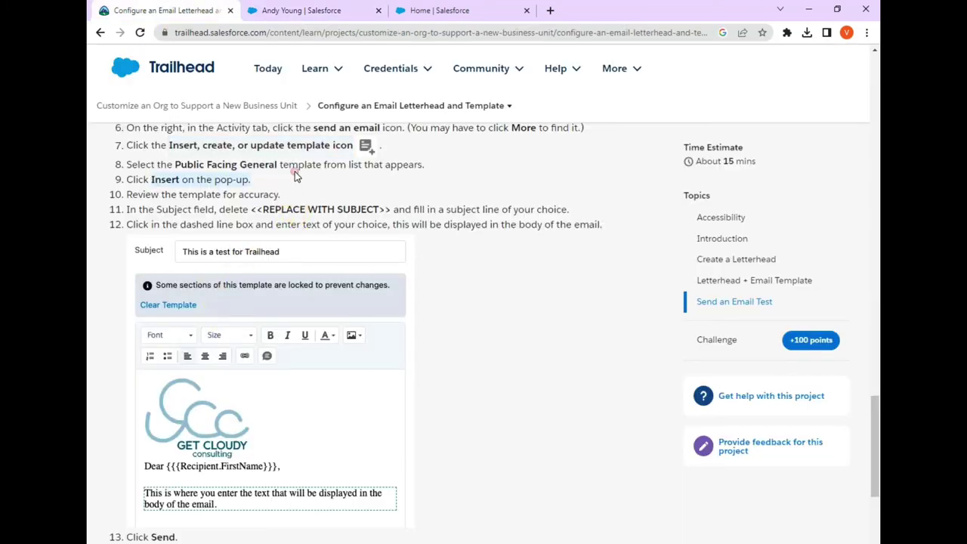
click(335, 15)
click(507, 347)
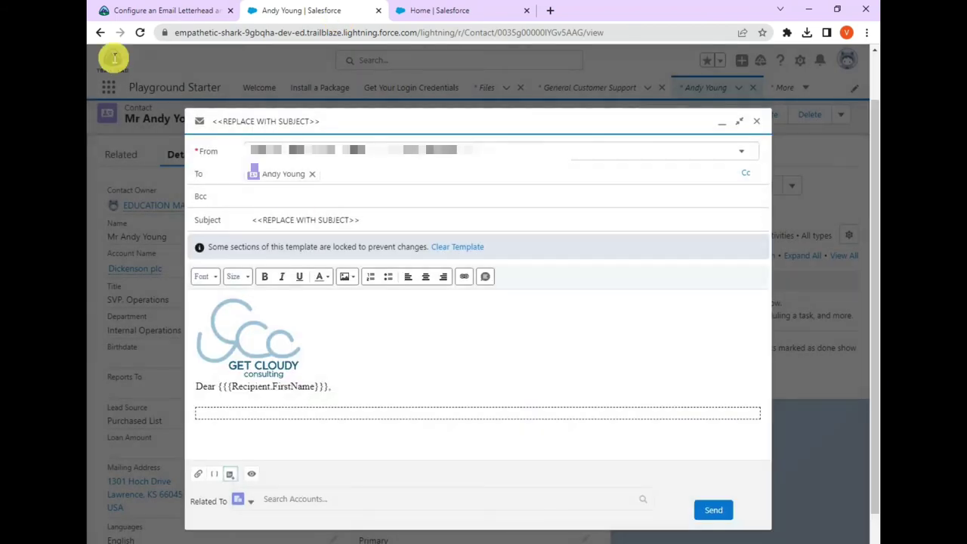
click(151, 11)
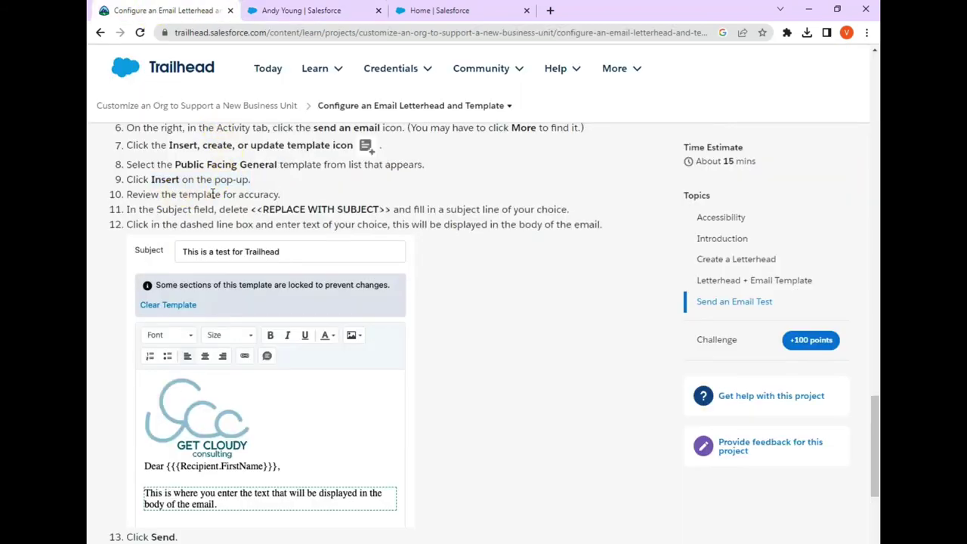
drag(179, 195, 226, 211)
double_click(174, 210)
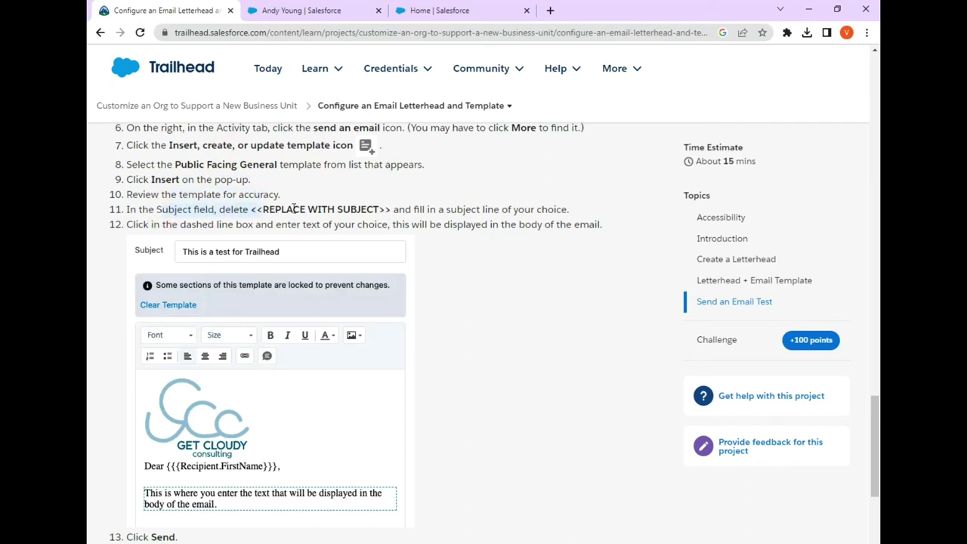
drag(431, 211, 514, 212)
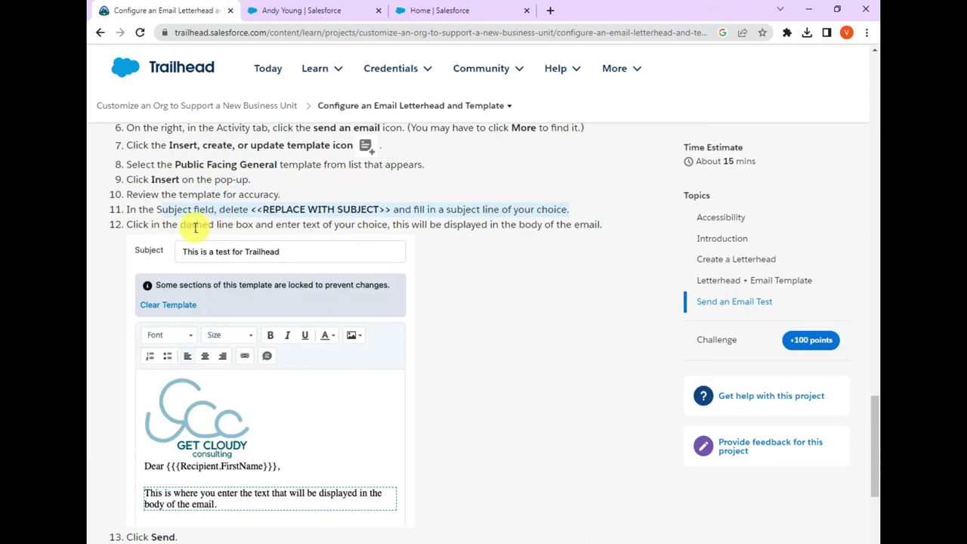
drag(181, 225, 348, 232)
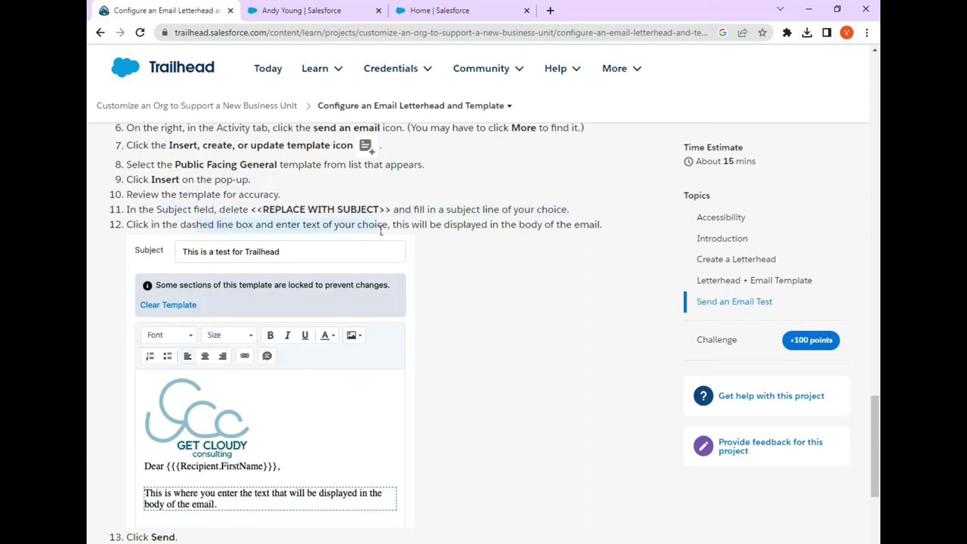
click(300, 14)
- Delete the '<<REPLACE WITH SUBJECT>>' placeholder subject and type 'testing' into the email body
click(361, 220)
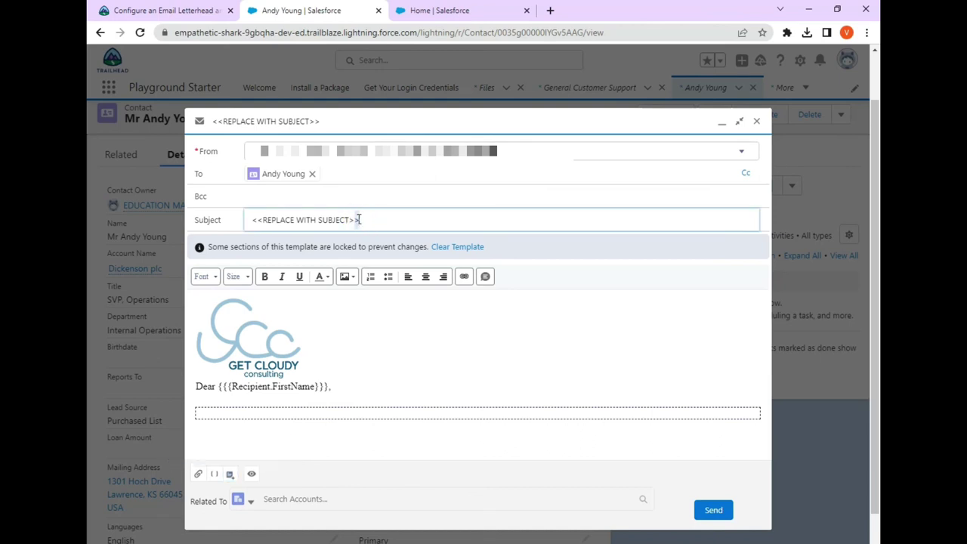
drag(359, 219, 242, 225)
key(BackSpace)
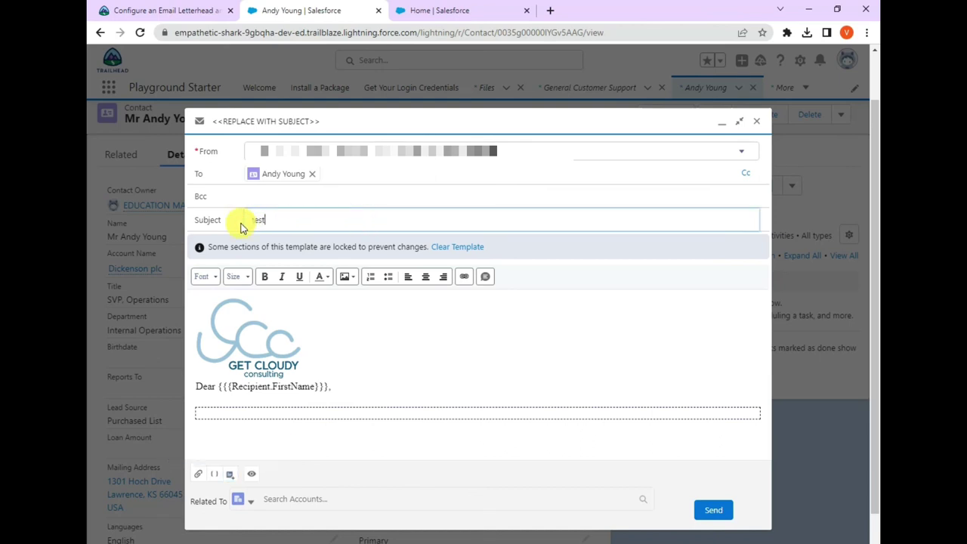
click(259, 415)
text(testin)
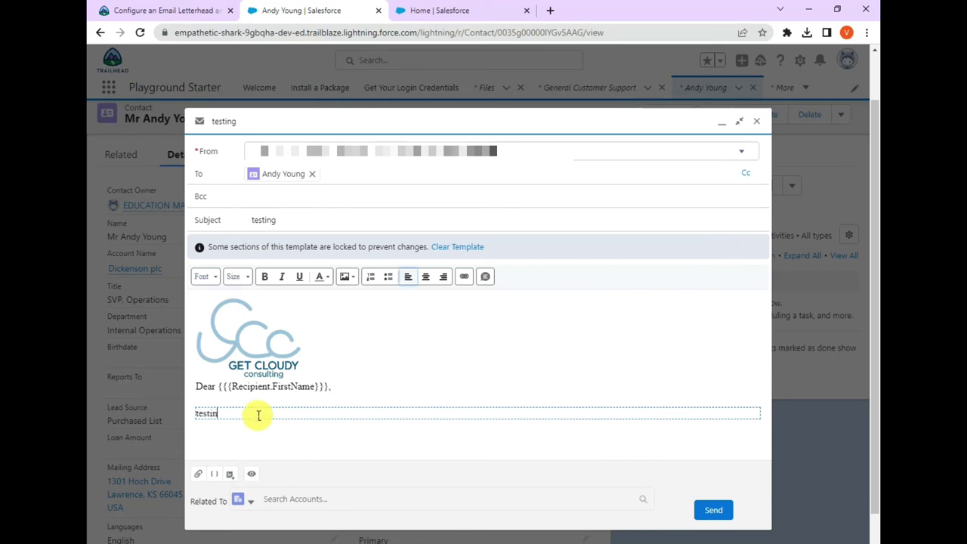
text(g)
click(157, 10)
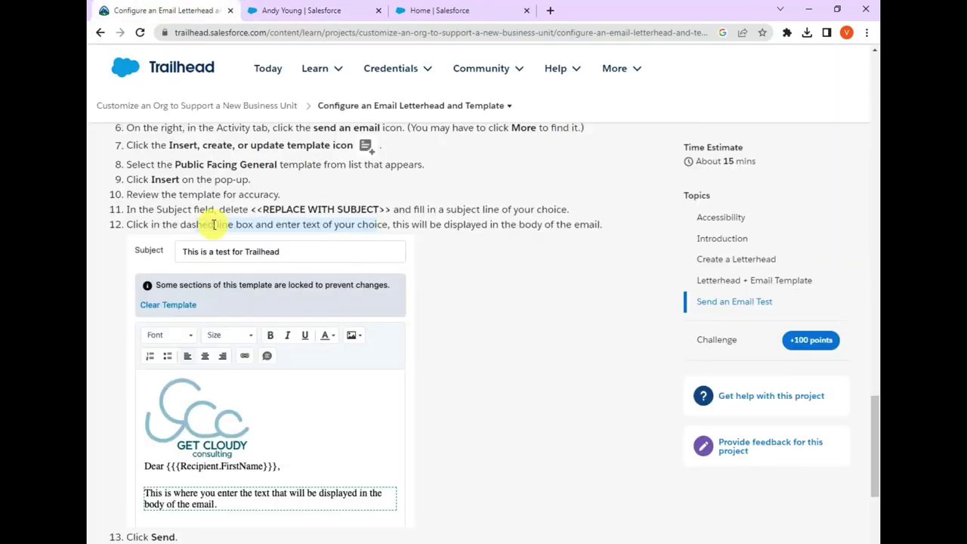
- Check the instructions' Send step, then send the templated test email to the sample contact
scroll(214, 225, down, 1)
double_click(163, 475)
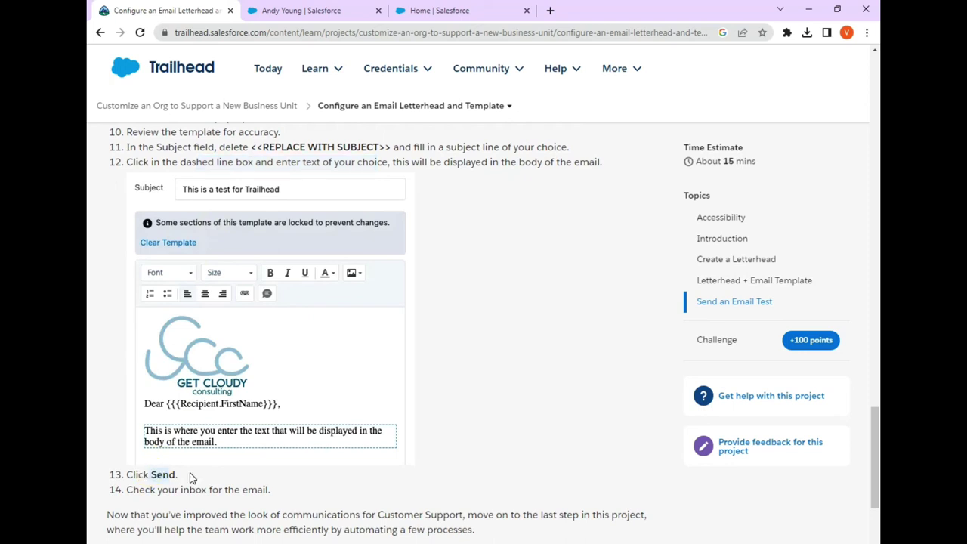
click(276, 12)
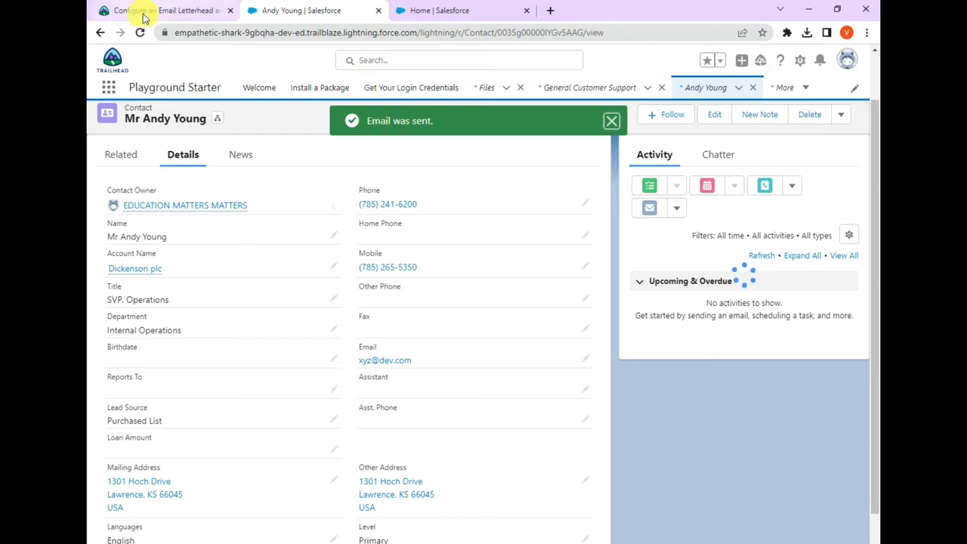
- Run Trailhead's Verify step check for this unit to earn the 100 points
click(146, 17)
scroll(300, 296, down, 3)
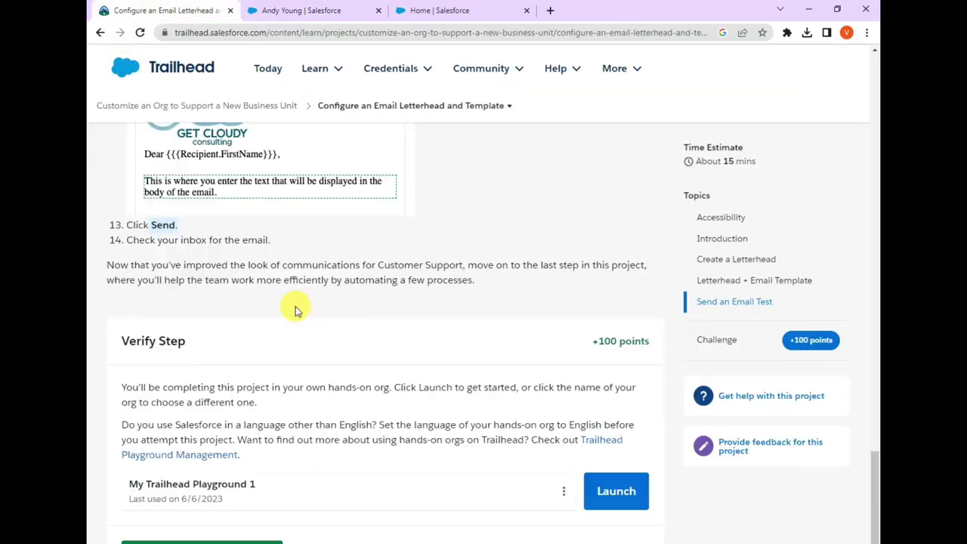
scroll(295, 310, down, 1)
click(254, 492)
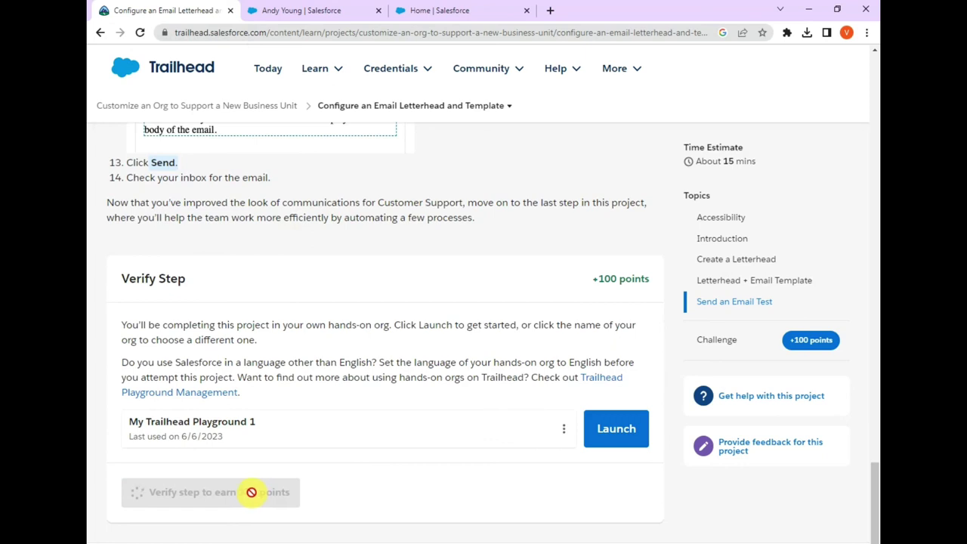